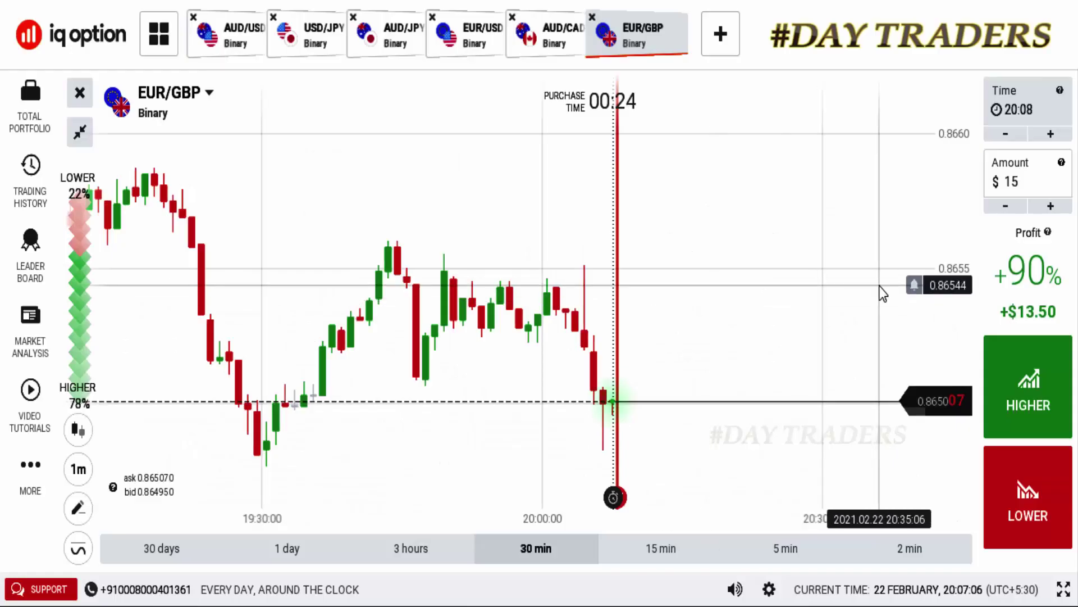
# Place a $15 LOWER binary trade on EUR/GBP.
pyautogui.scroll(-2, 882, 285)
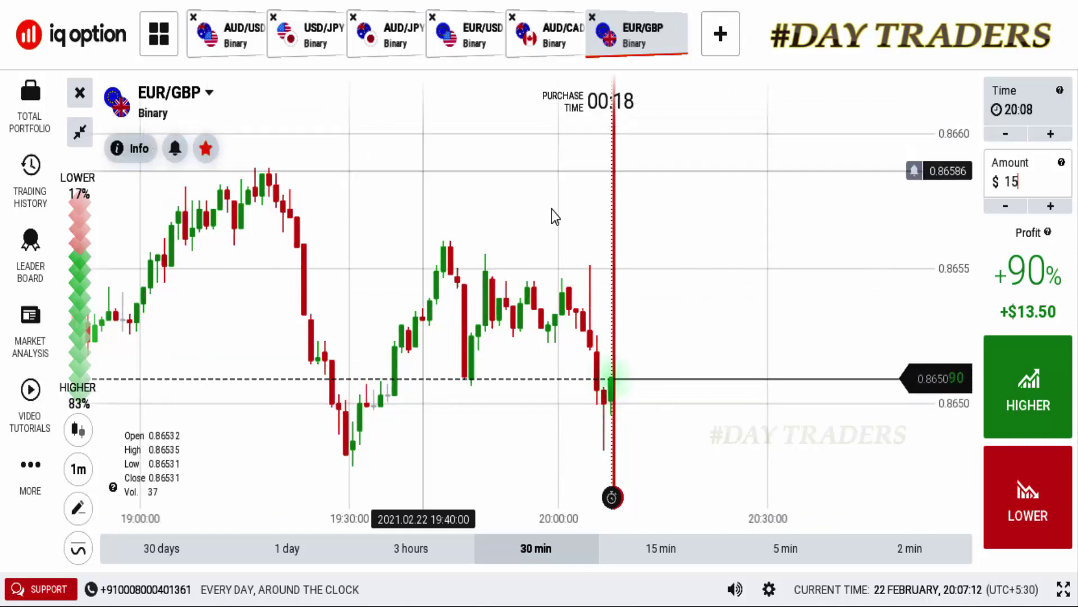
pyautogui.scroll(-1, 668, 235)
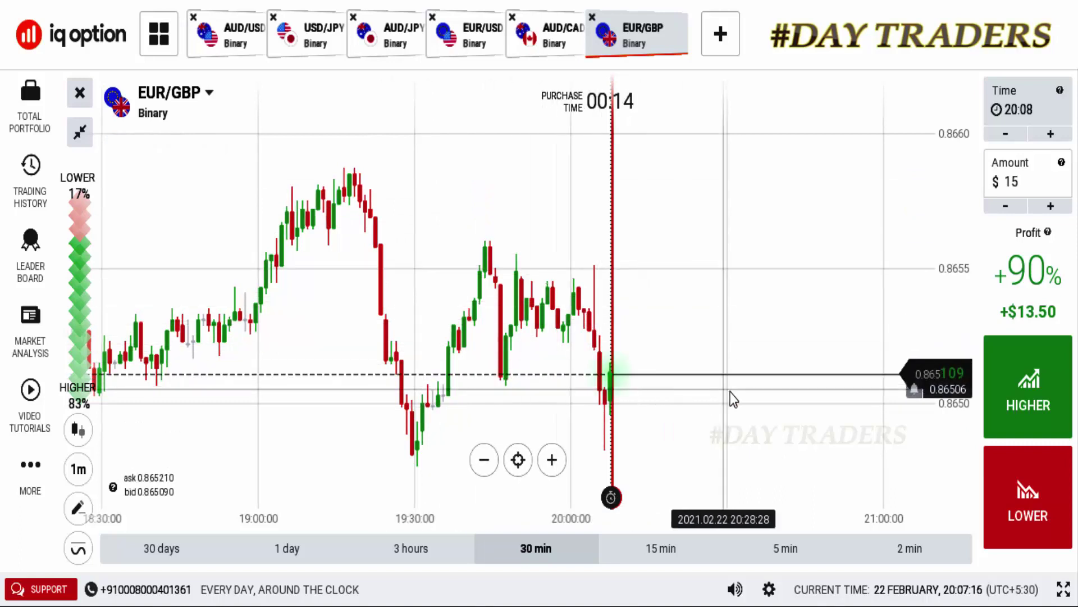
pyautogui.scroll(2, 702, 403)
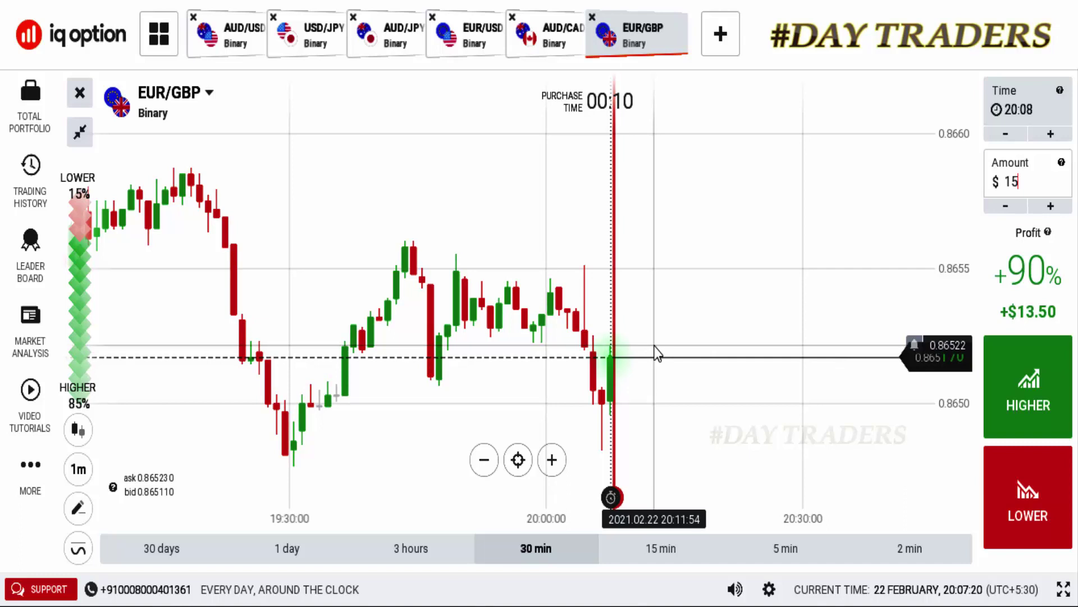
pyautogui.click(1006, 501)
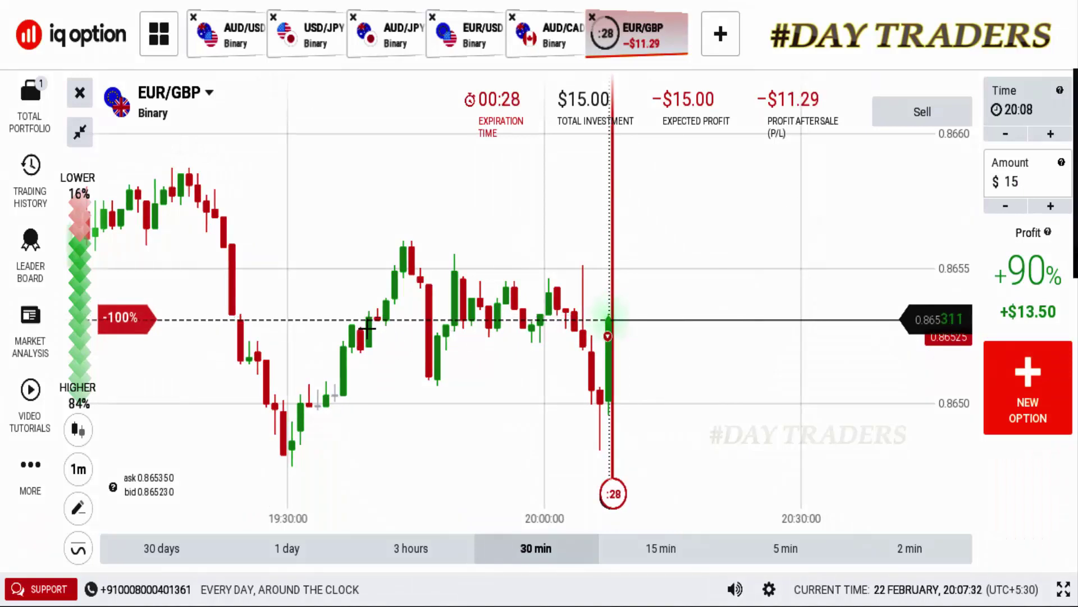
# Draw a gently falling and a rising trend line on EUR/GBP as the trade expires.
pyautogui.moveTo(344, 316); pyautogui.dragTo(819, 357)
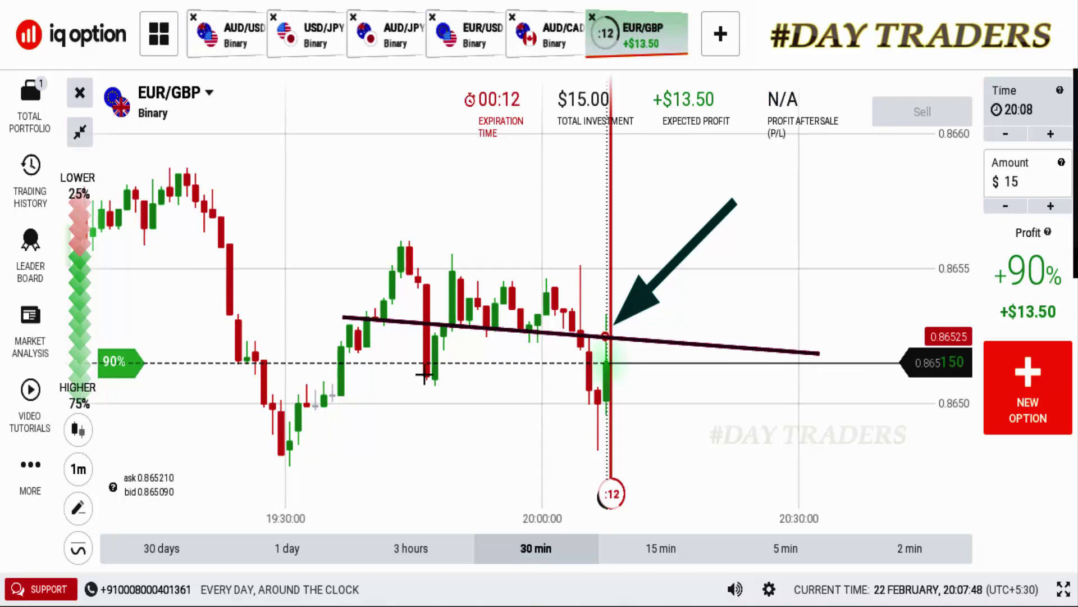
pyautogui.moveTo(273, 468); pyautogui.dragTo(617, 293)
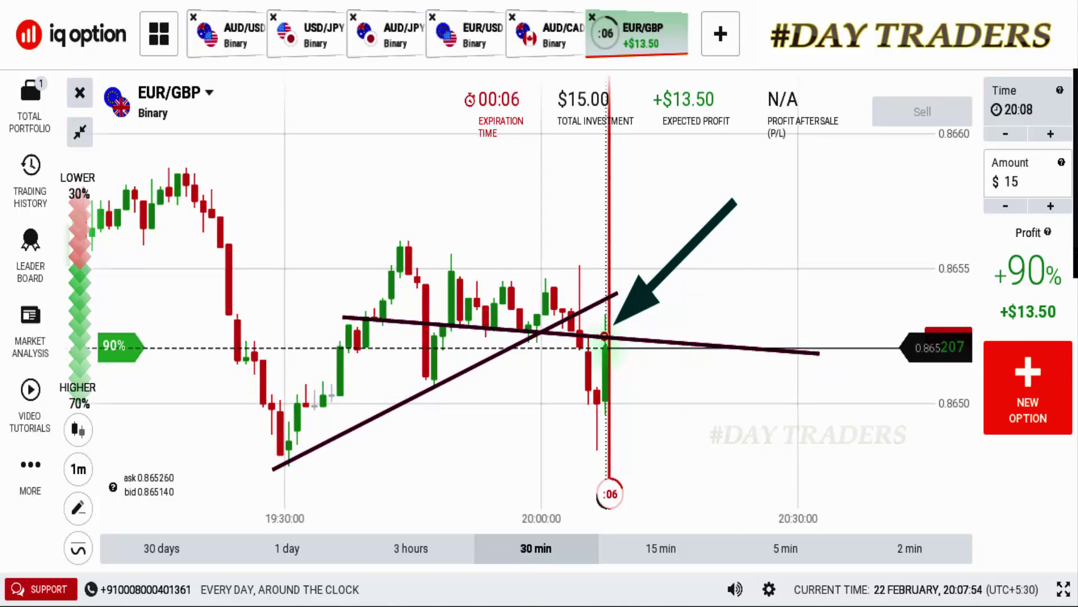
pyautogui.scroll(2, 778, 390)
pyautogui.scroll(3, 774, 389)
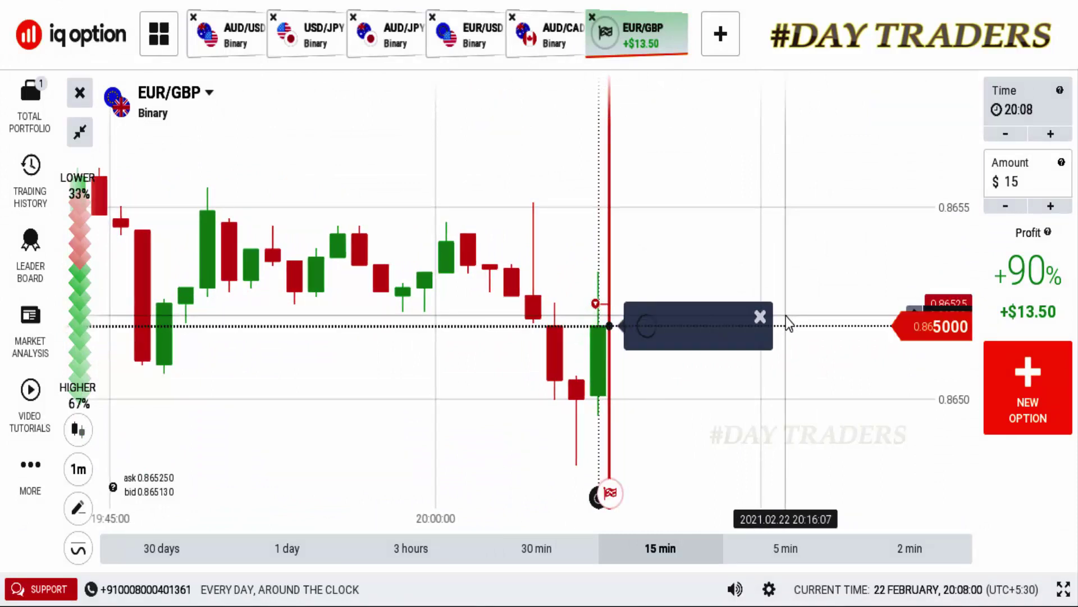
# Switch to the AUD/CAD chart and place a $15 LOWER trade.
pyautogui.click(550, 36)
pyautogui.click(1030, 492)
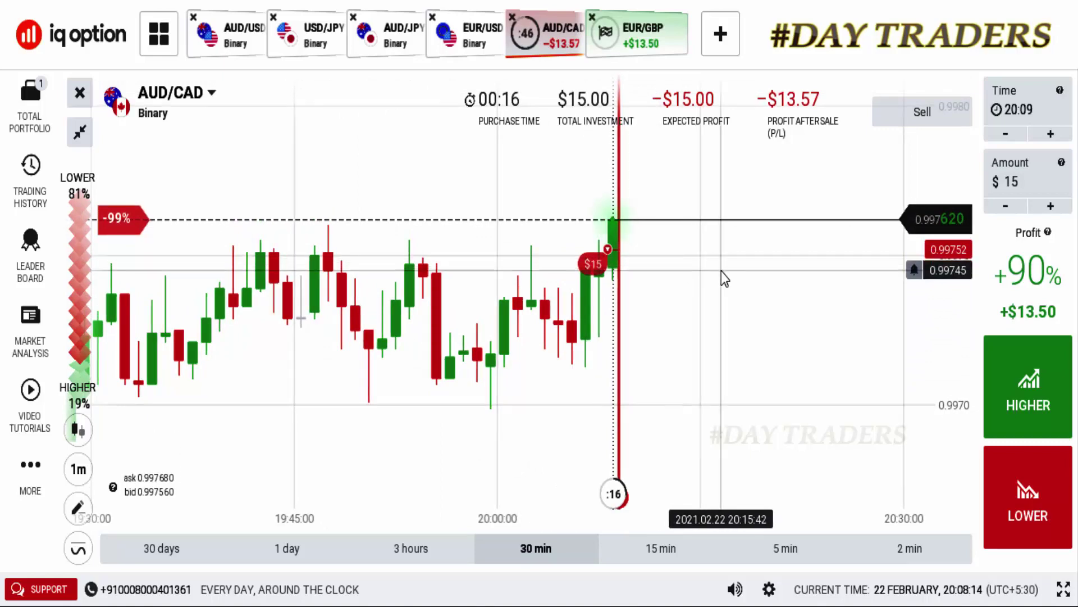
pyautogui.scroll(-3, 843, 313)
pyautogui.scroll(-3, 832, 359)
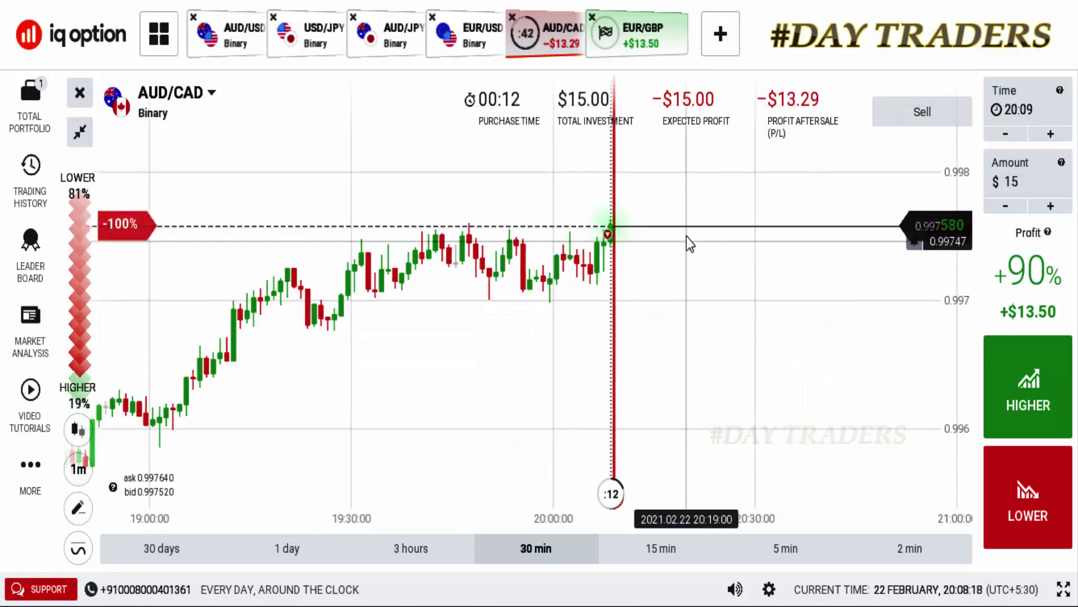
pyautogui.scroll(2, 725, 287)
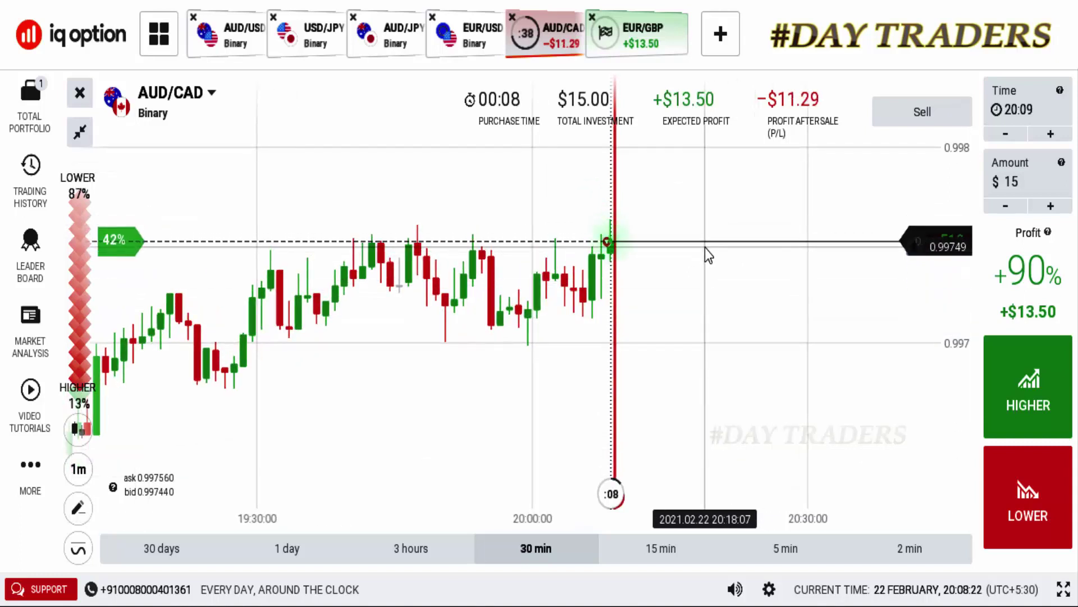
pyautogui.scroll(2, 742, 322)
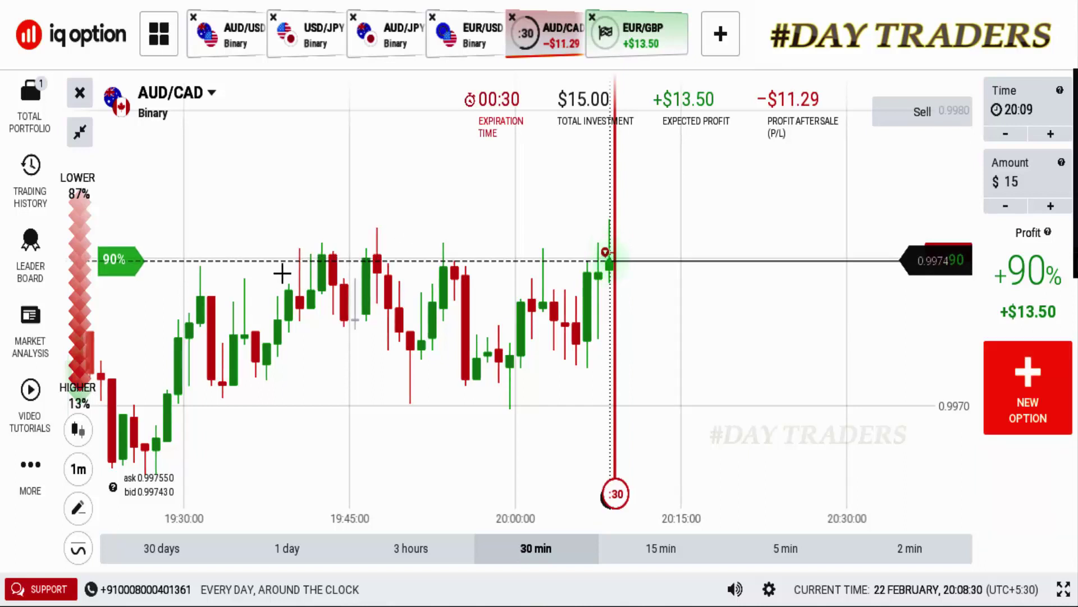
# Draw a flat resistance line across the AUD/CAD highs while the trade runs to +$13.50.
pyautogui.moveTo(287, 256); pyautogui.dragTo(760, 260)
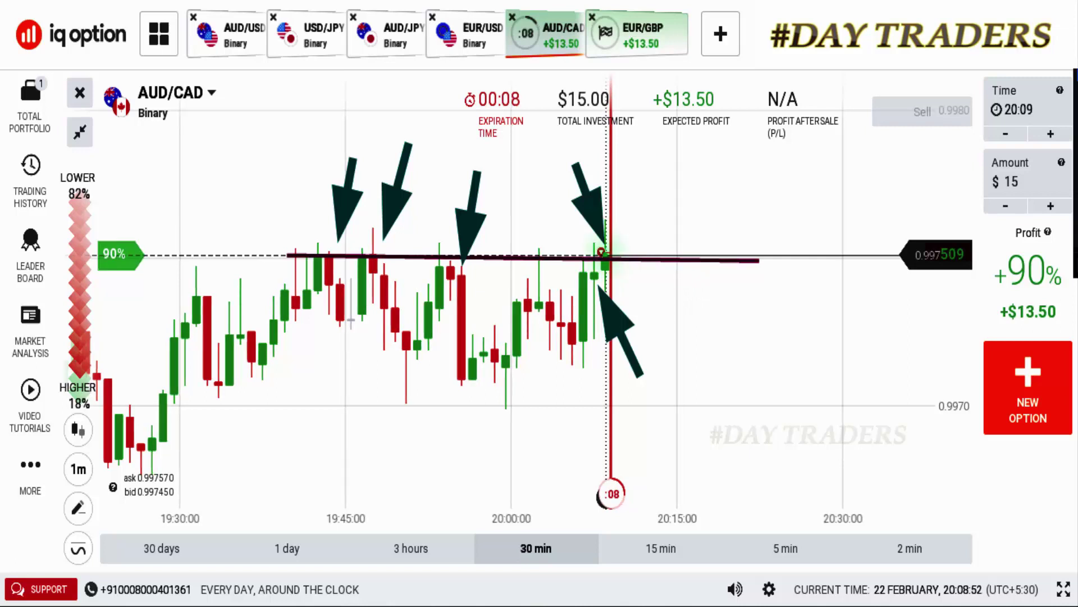
pyautogui.scroll(3, 814, 303)
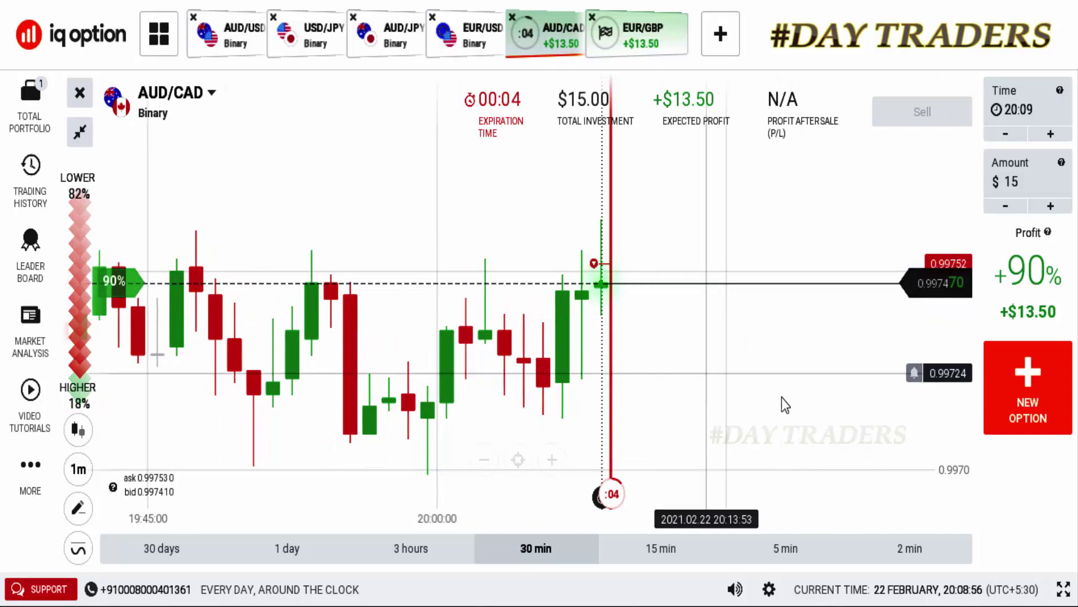
pyautogui.scroll(-3, 820, 380)
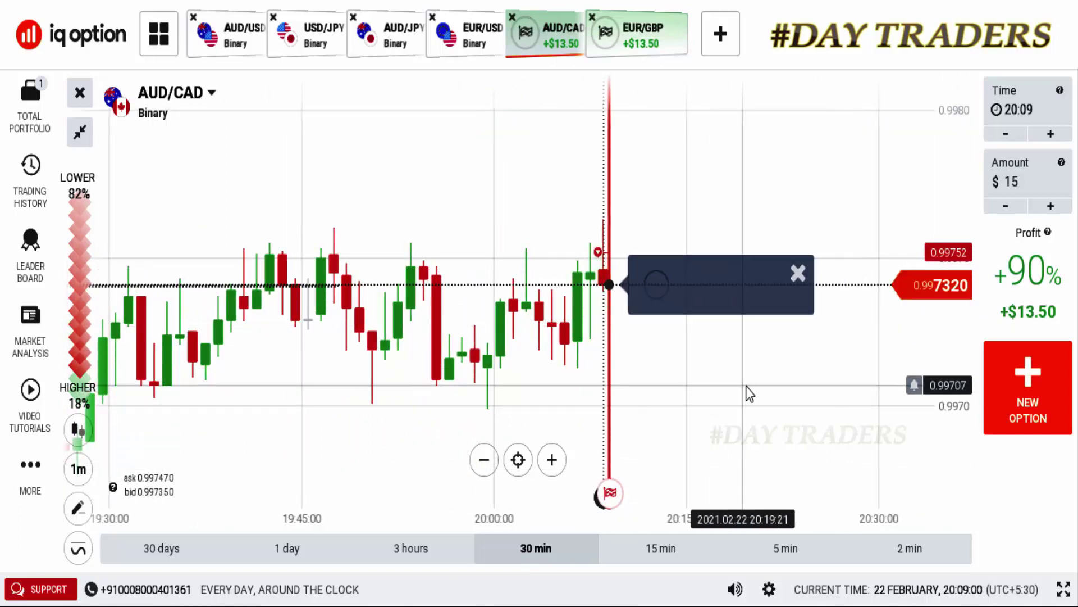
pyautogui.scroll(-1, 757, 380)
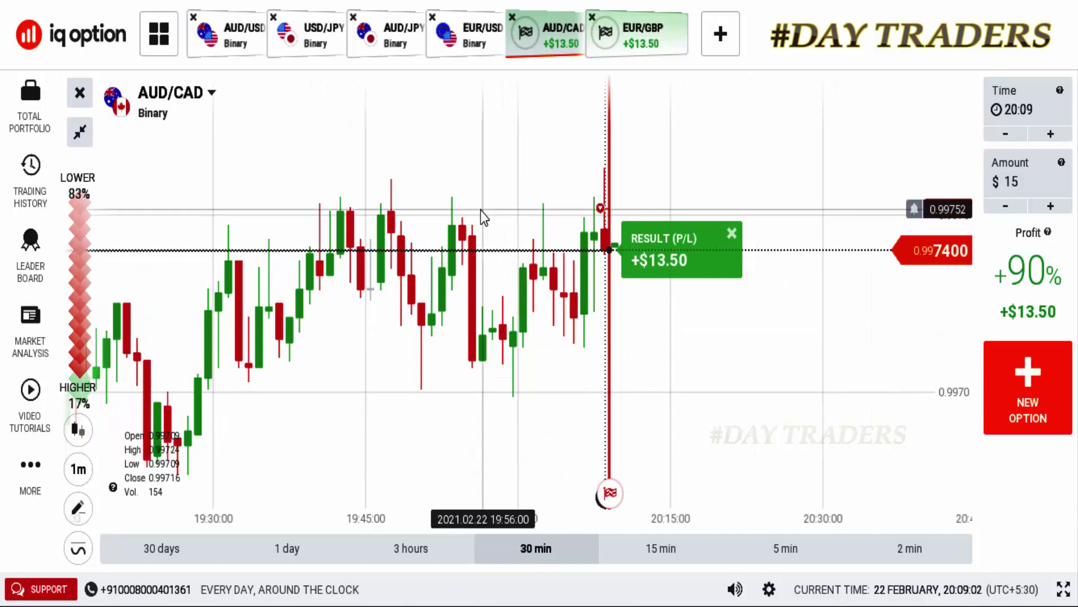
# Switch to the EUR/USD chart and place a $15 HIGHER trade.
pyautogui.click(469, 35)
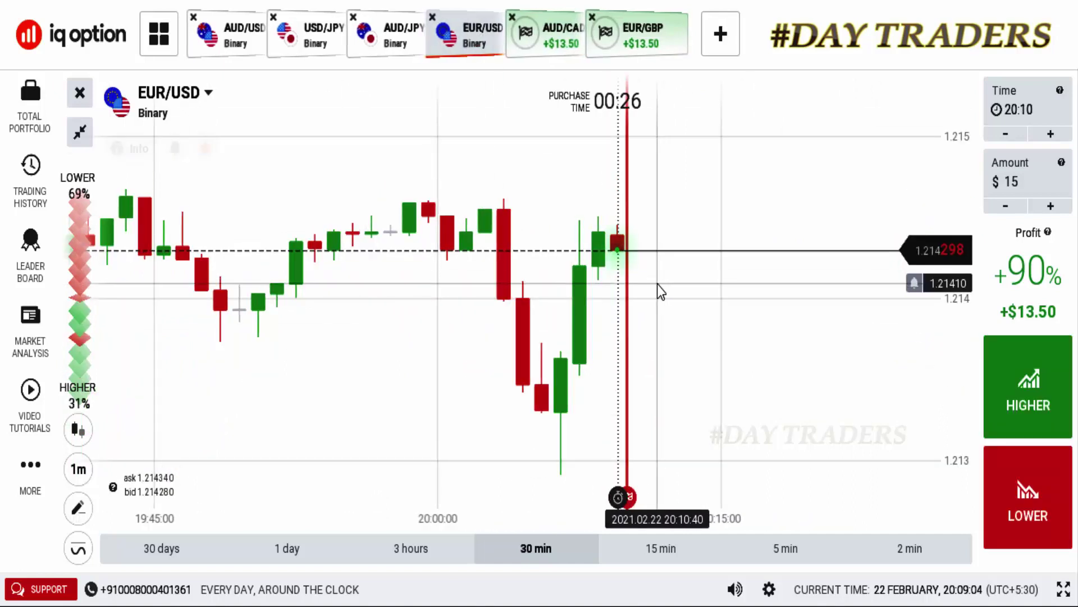
pyautogui.scroll(-1, 756, 269)
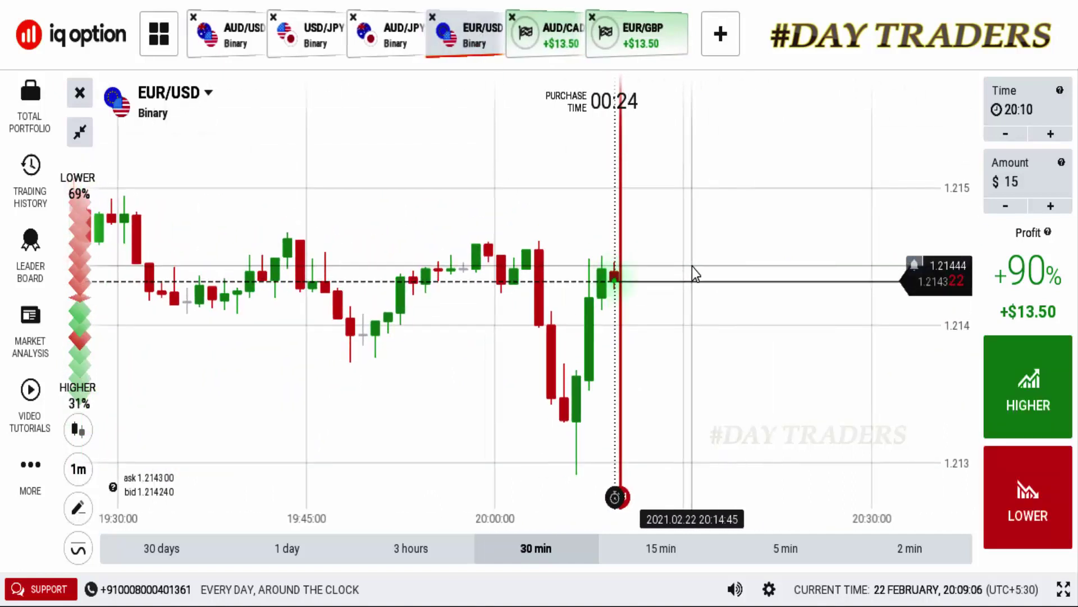
pyautogui.click(1024, 379)
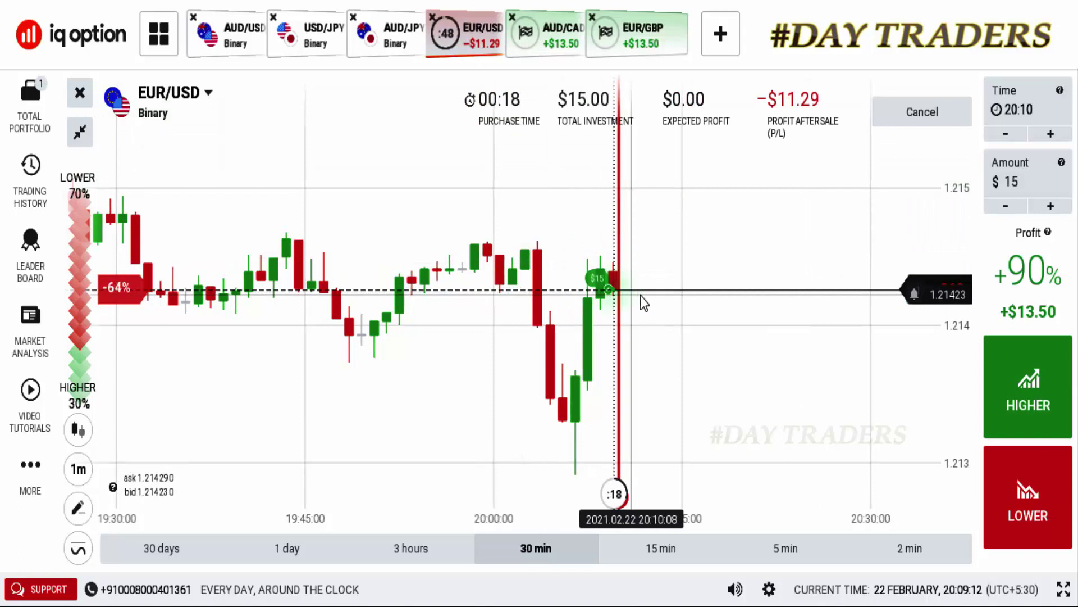
pyautogui.scroll(2, 698, 325)
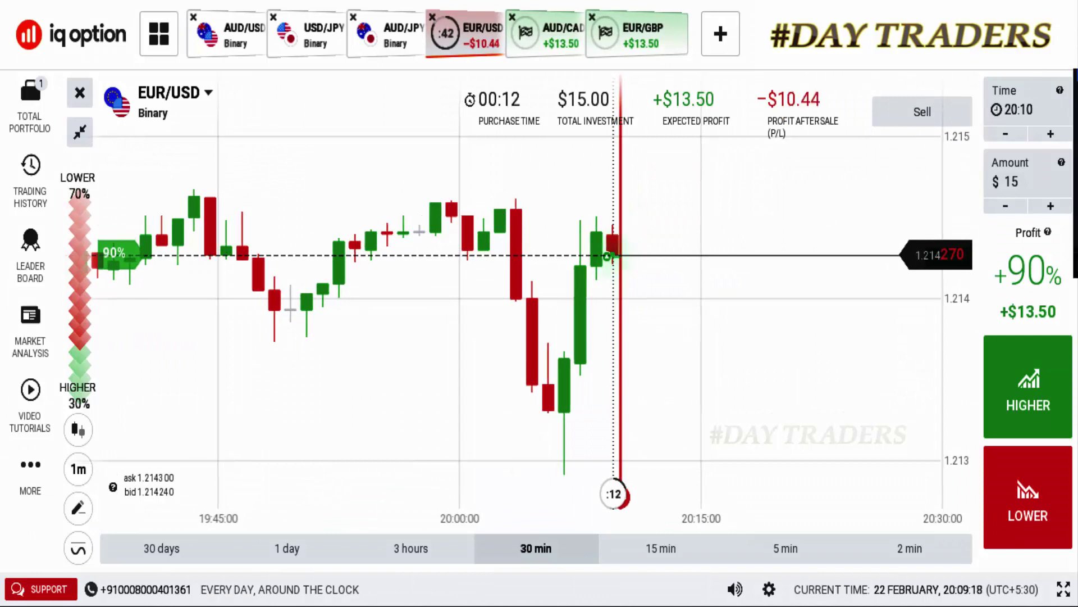
# Draw three falling trend lines over EUR/USD as the trade closes at −$15.
pyautogui.moveTo(404, 197); pyautogui.dragTo(722, 218)
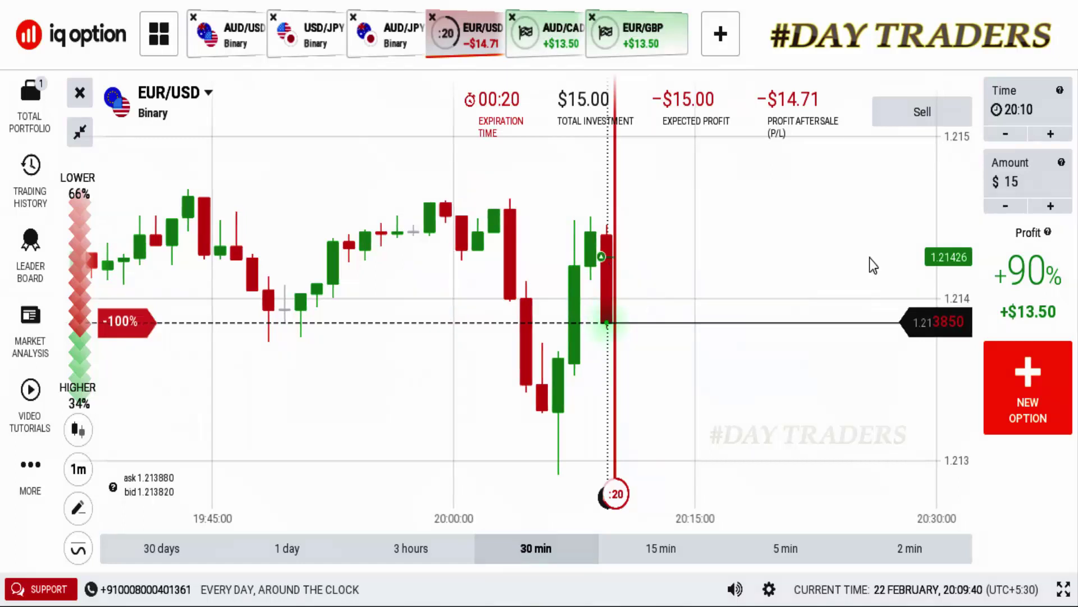
pyautogui.scroll(-3, 815, 317)
pyautogui.scroll(-2, 689, 370)
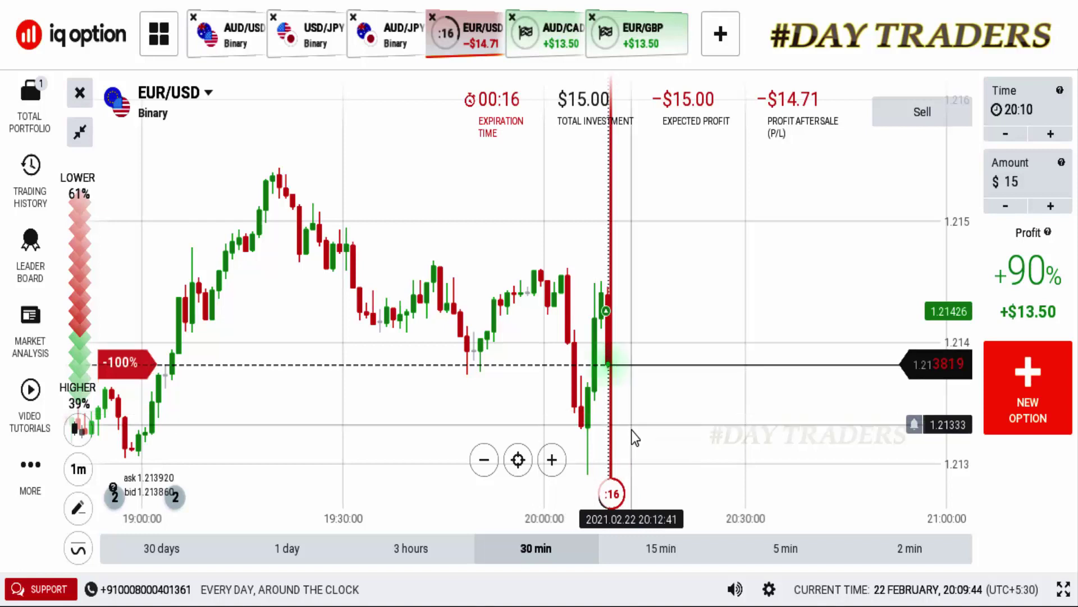
pyautogui.scroll(3, 652, 457)
pyautogui.scroll(1, 514, 376)
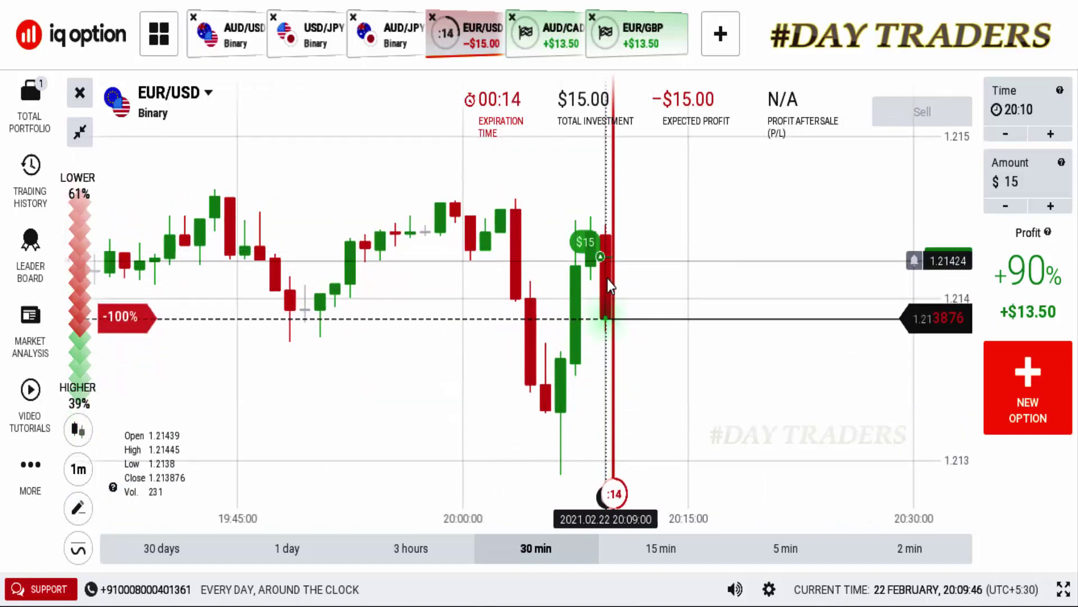
pyautogui.scroll(-1, 644, 357)
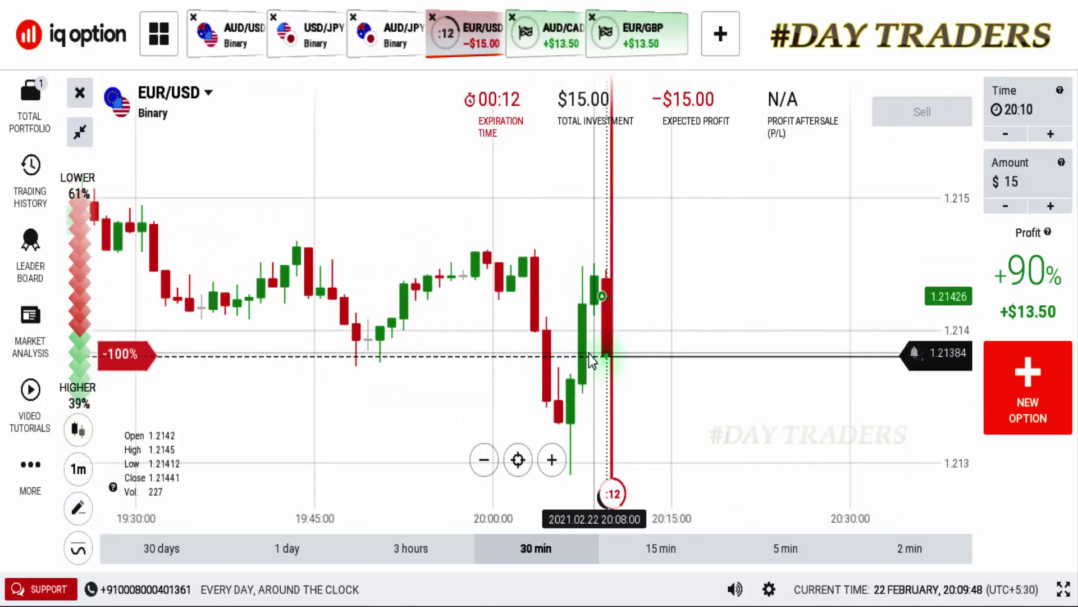
pyautogui.scroll(-3, 729, 365)
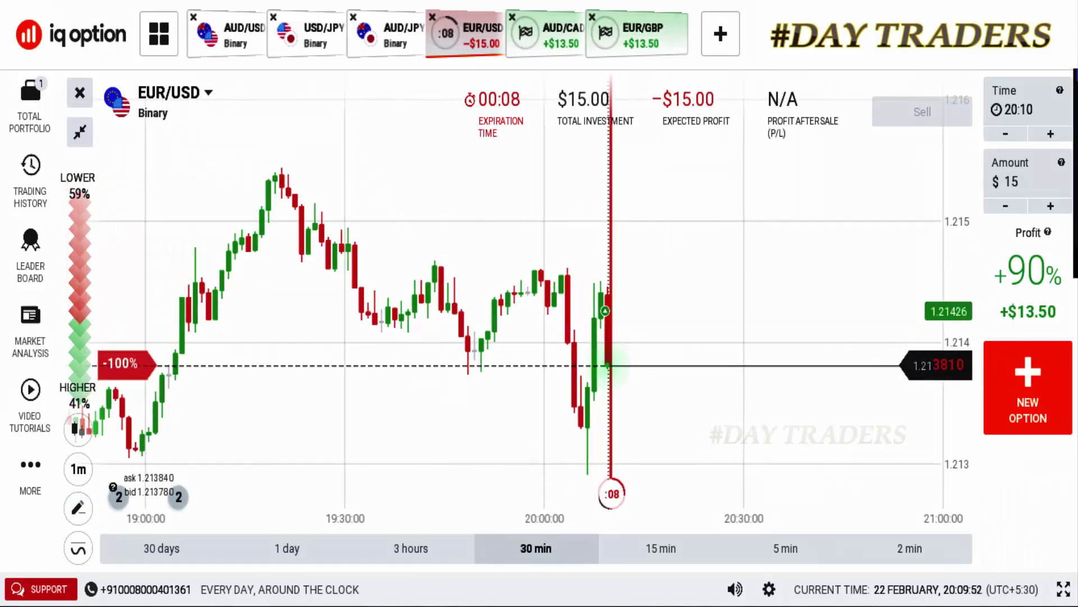
pyautogui.moveTo(266, 169)
pyautogui.mouseDown()
pyautogui.moveTo(865, 355)
pyautogui.moveTo(788, 348)
pyautogui.mouseUp()
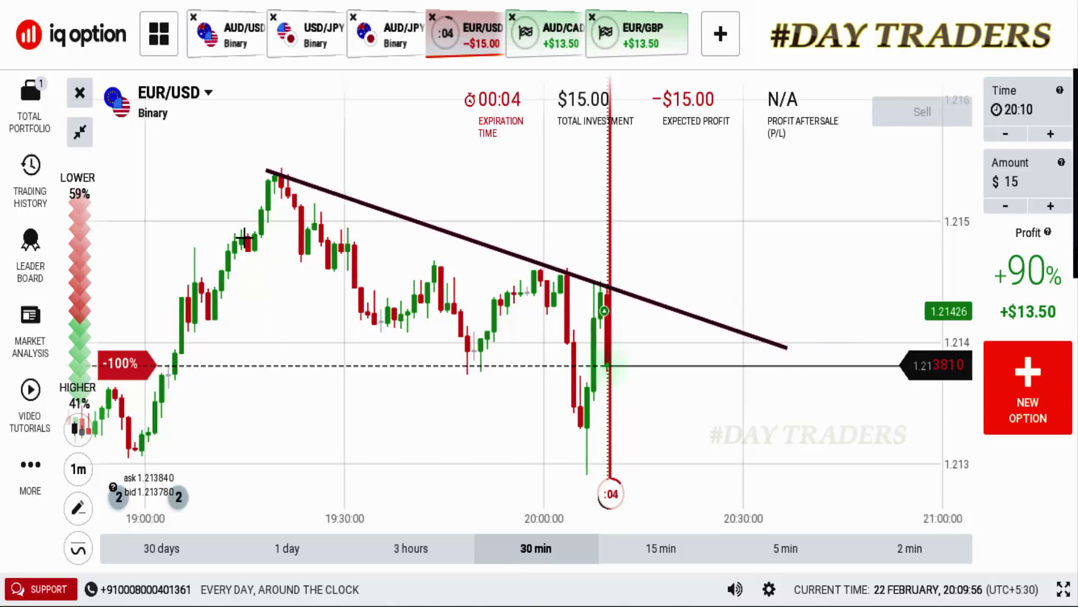
pyautogui.moveTo(390, 333); pyautogui.dragTo(636, 462)
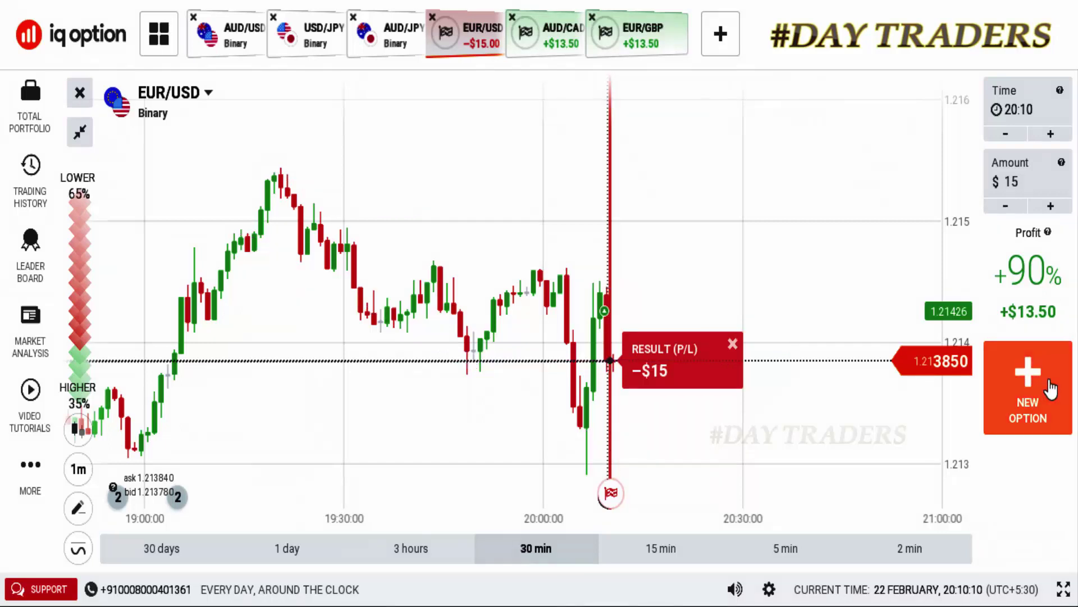
# Dismiss the last result, bet $15 LOWER on EUR/USD again, and draw its channel lines.
pyautogui.click(733, 343)
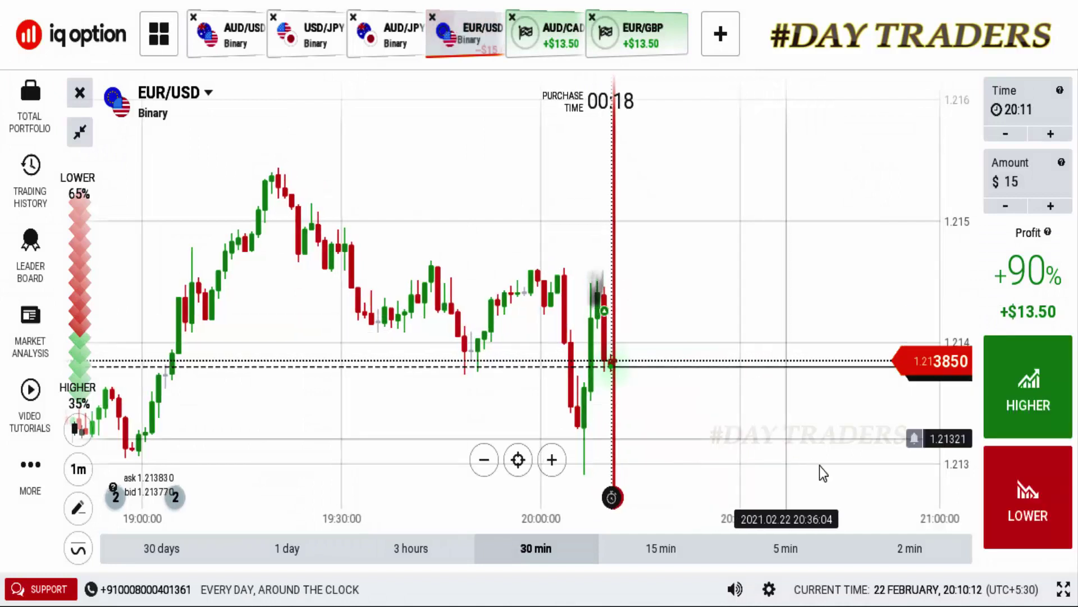
pyautogui.click(1028, 482)
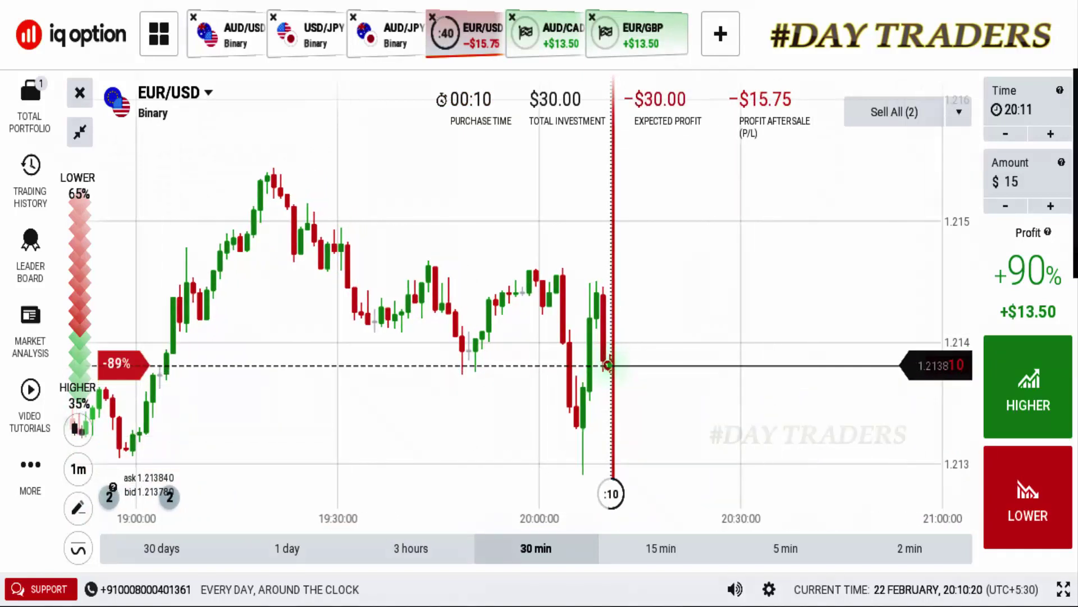
pyautogui.moveTo(761, 333)
pyautogui.mouseDown()
pyautogui.moveTo(826, 337)
pyautogui.moveTo(754, 338)
pyautogui.mouseUp()
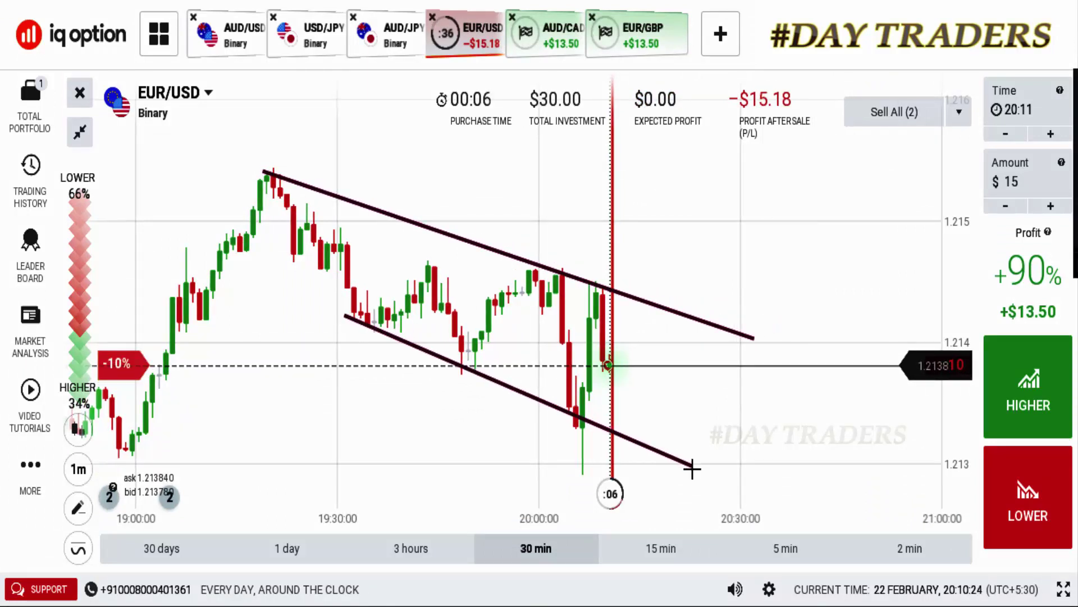
pyautogui.moveTo(692, 468); pyautogui.dragTo(686, 480)
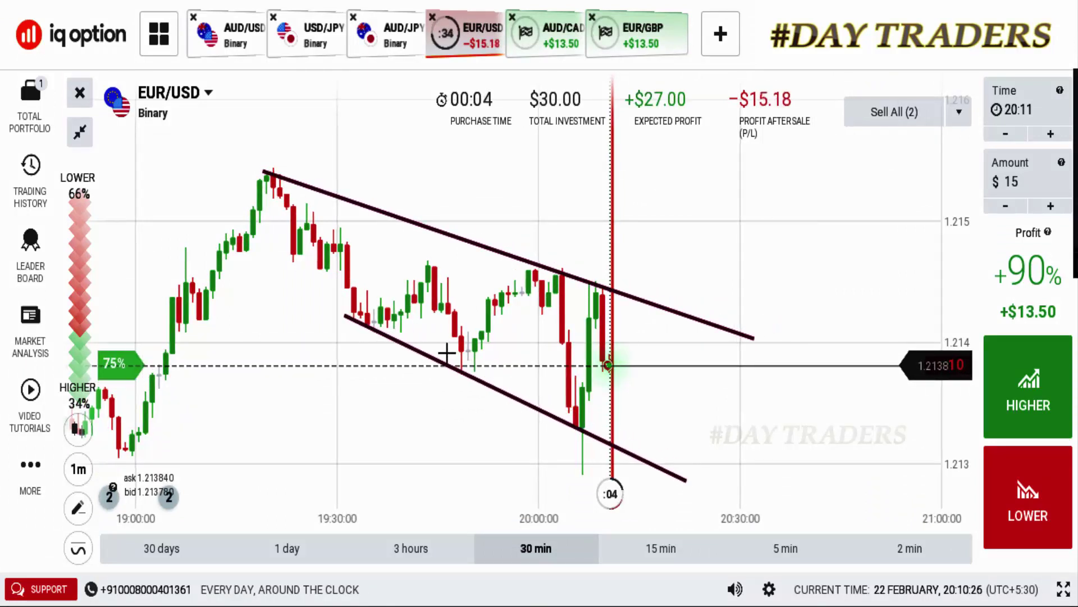
pyautogui.moveTo(446, 351); pyautogui.dragTo(657, 364)
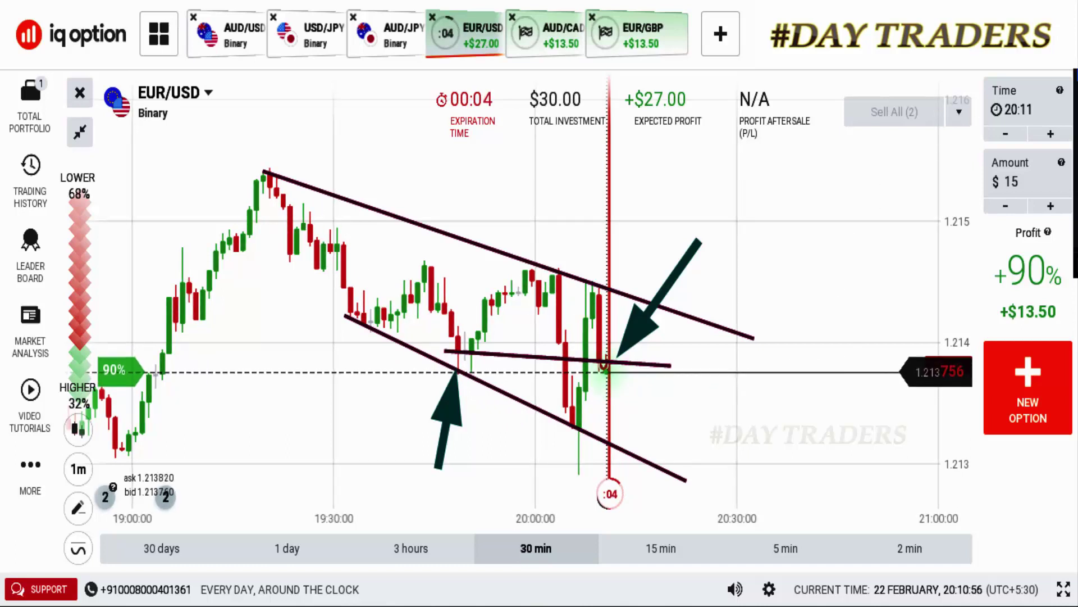
# Let the EUR/USD trades close at +$27, then switch to the AUD/JPY chart.
pyautogui.scroll(5, 877, 256)
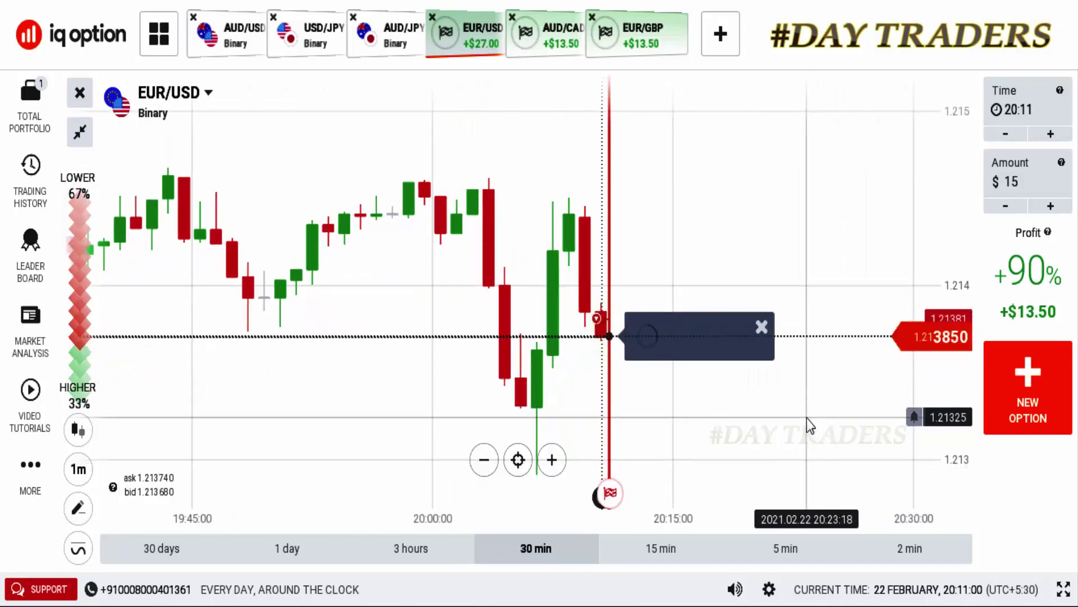
pyautogui.scroll(-2, 653, 367)
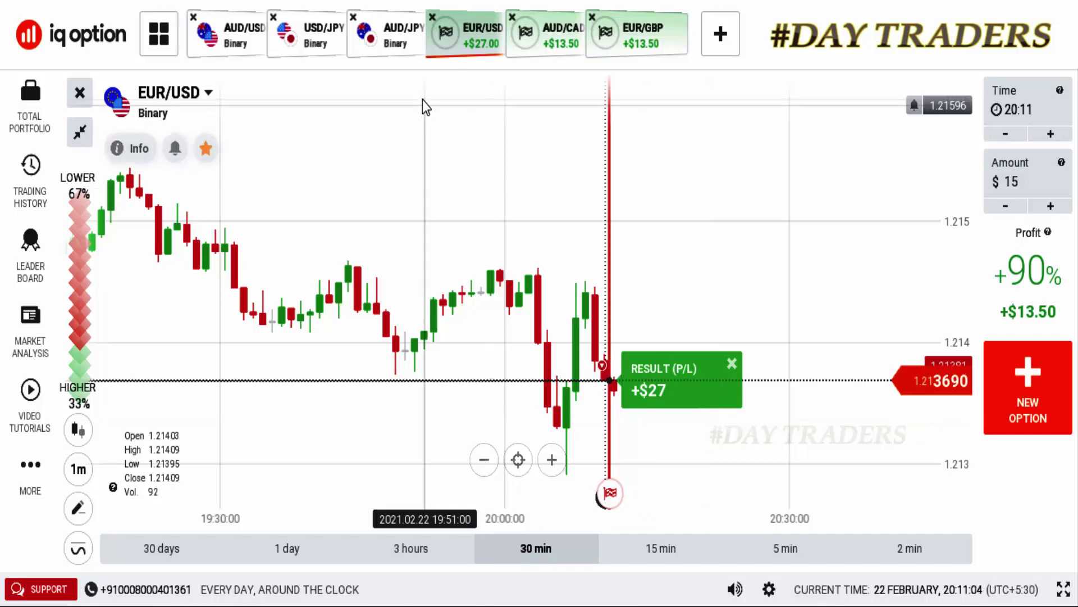
pyautogui.click(398, 51)
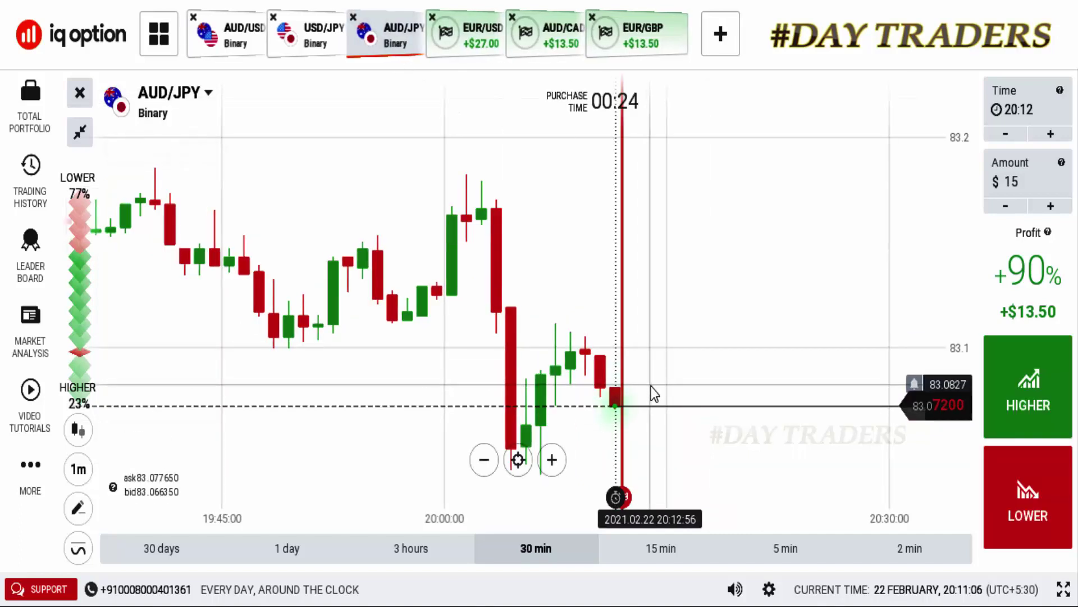
pyautogui.click(990, 504)
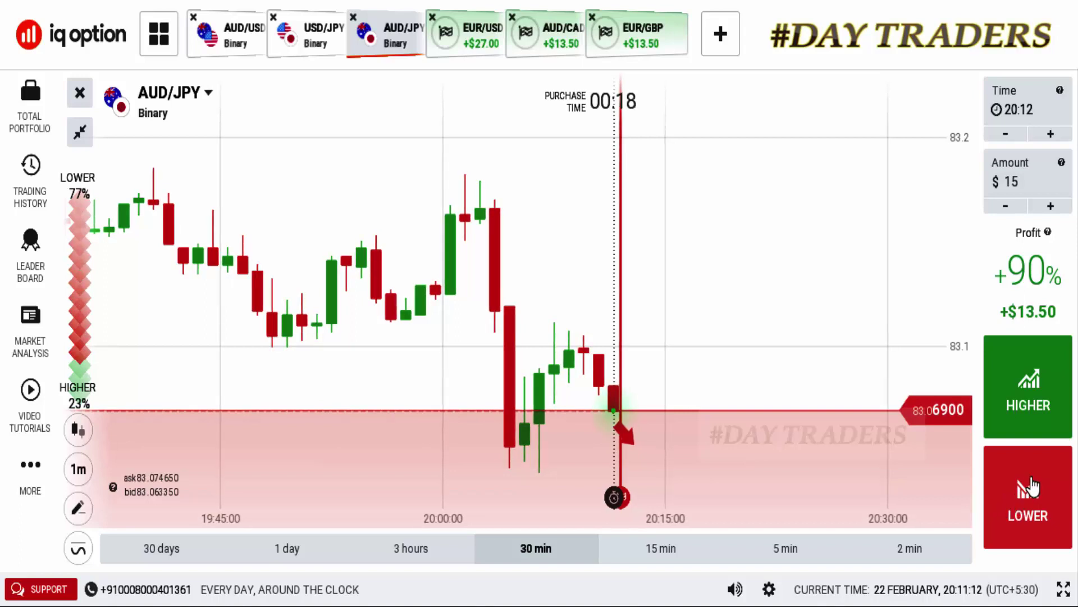
pyautogui.scroll(-4, 783, 343)
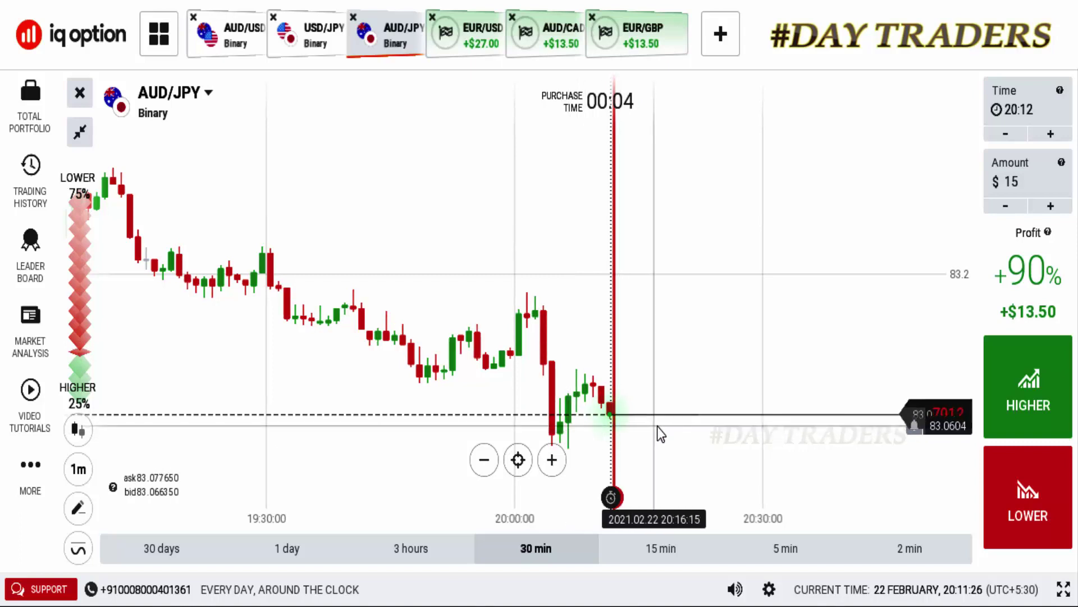
pyautogui.scroll(-2, 657, 427)
pyautogui.scroll(1, 692, 440)
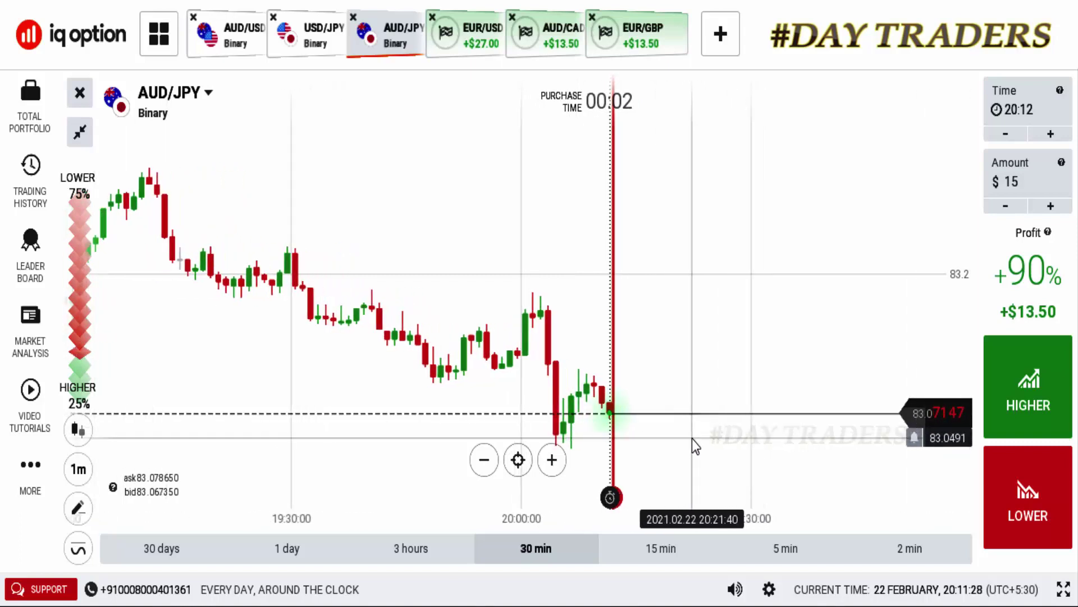
pyautogui.scroll(1, 685, 440)
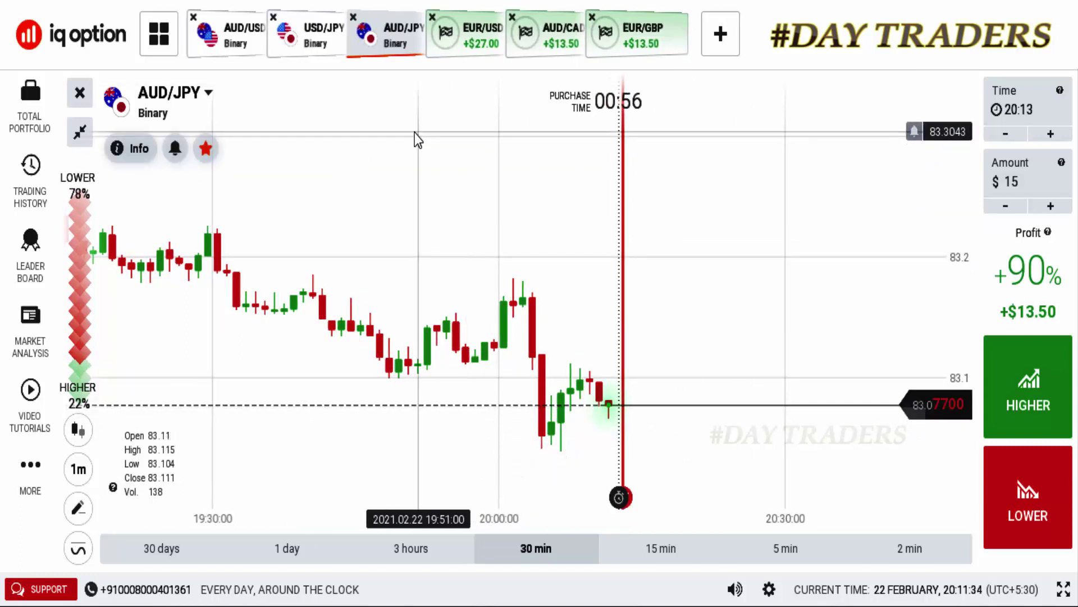
# On USD/JPY, draw a rising support line and two parallel falling trend lines, then start a LOWER bet.
pyautogui.click(314, 39)
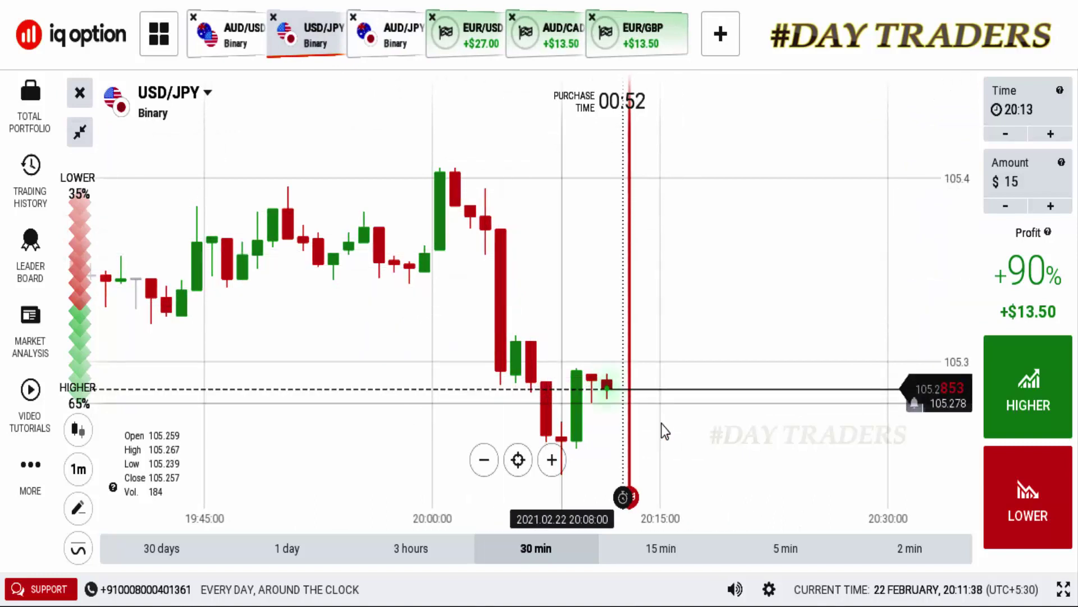
pyautogui.scroll(-5, 674, 424)
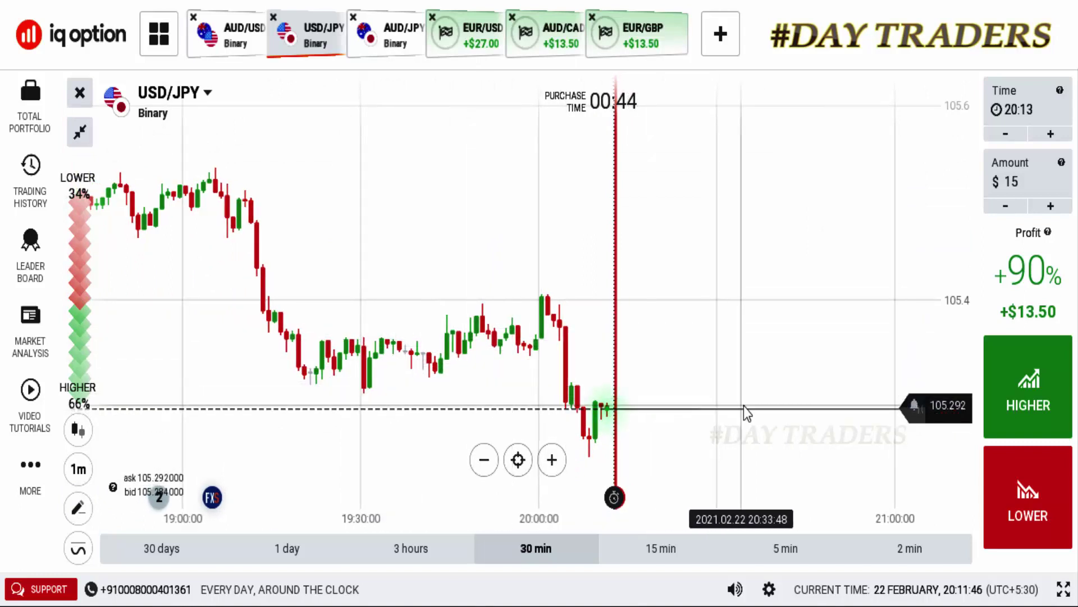
pyautogui.scroll(5, 744, 406)
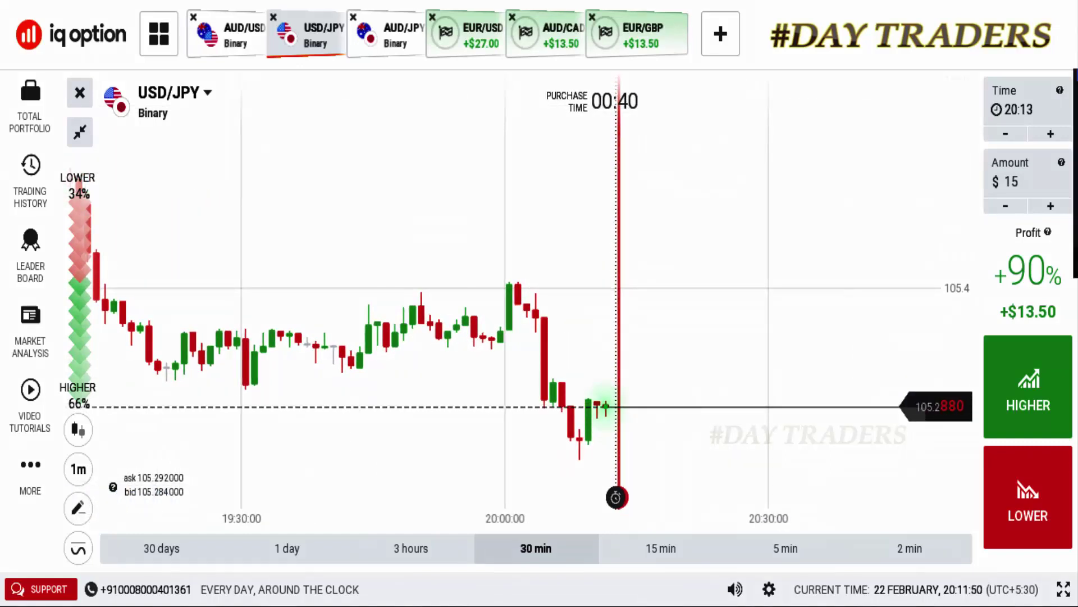
pyautogui.moveTo(225, 396); pyautogui.dragTo(626, 323)
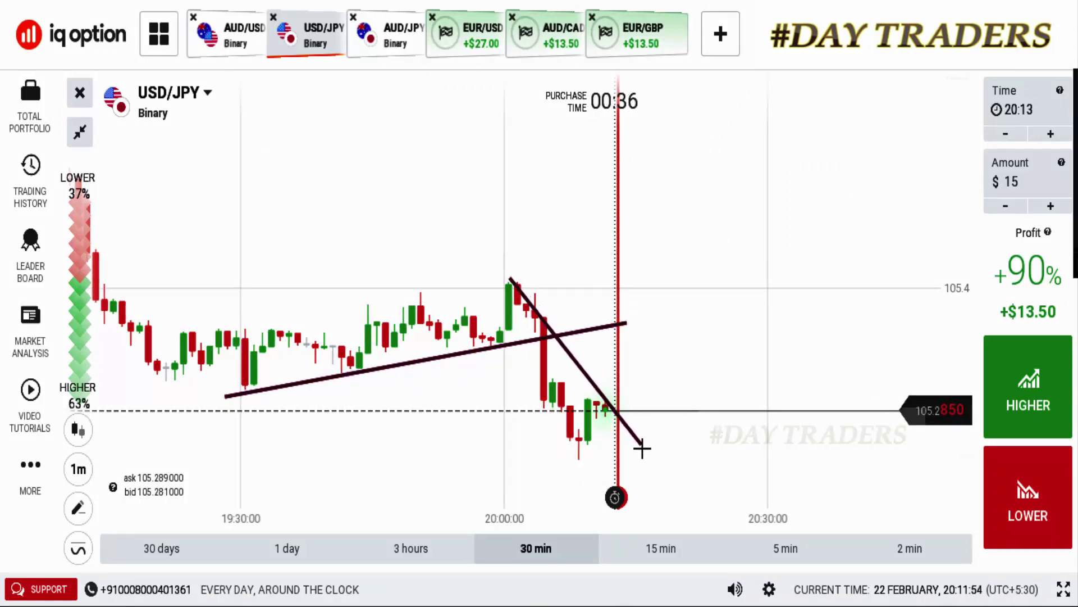
pyautogui.moveTo(659, 454); pyautogui.dragTo(661, 446)
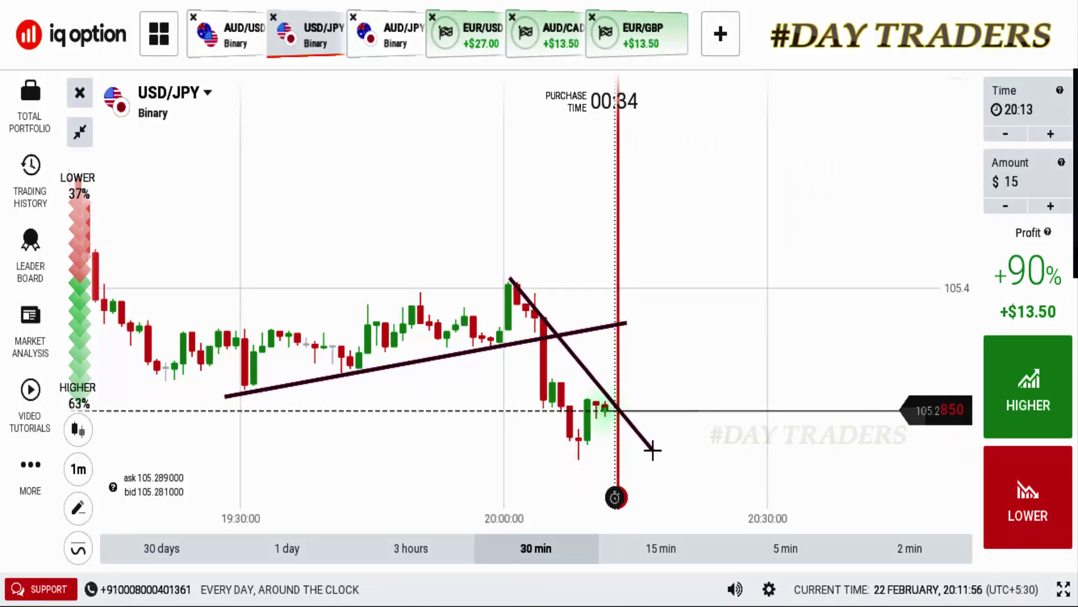
pyautogui.moveTo(468, 305); pyautogui.dragTo(596, 487)
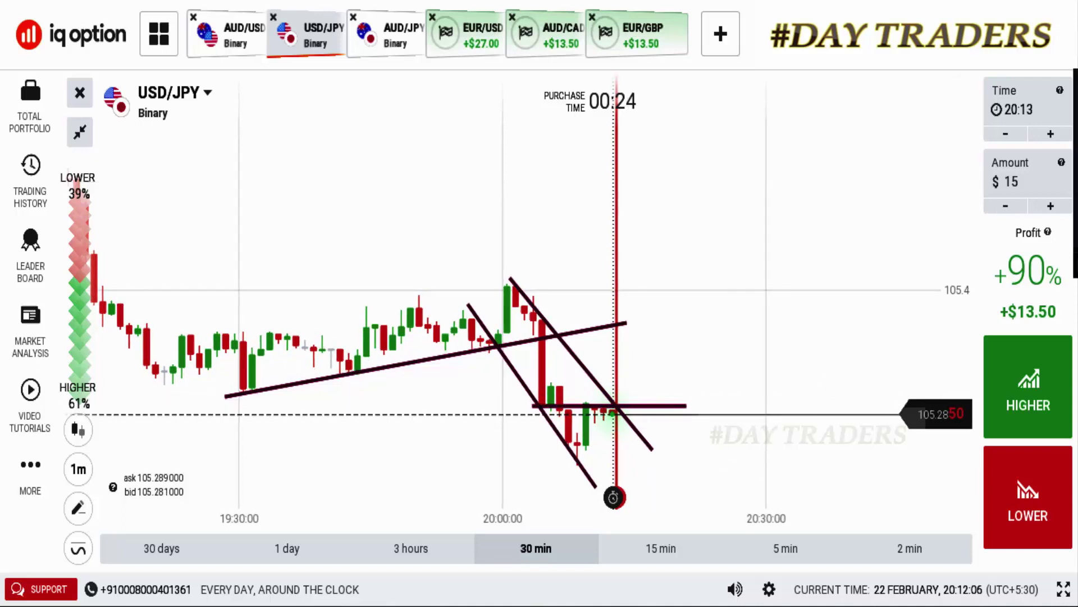
pyautogui.click(1023, 477)
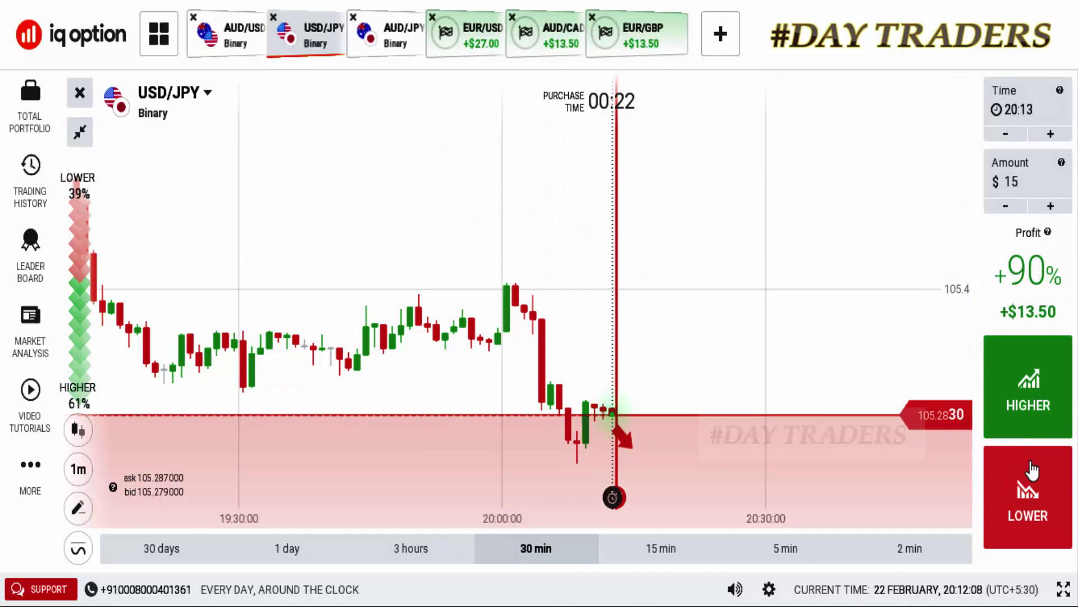
# Place the $15 LOWER bet on USD/JPY and zoom into the 15-minute range.
pyautogui.click(1032, 469)
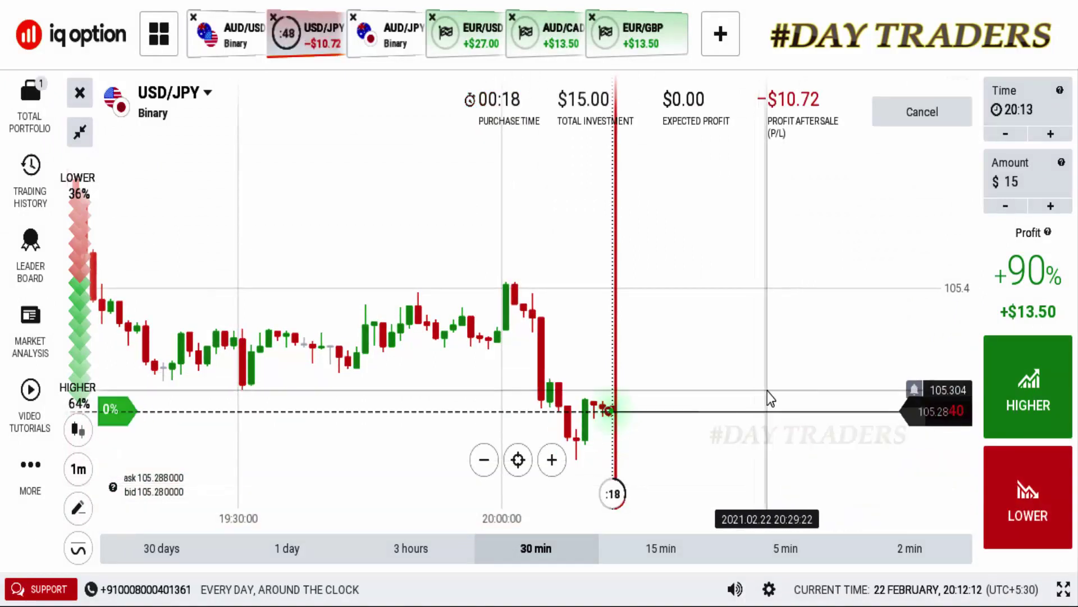
pyautogui.scroll(5, 690, 446)
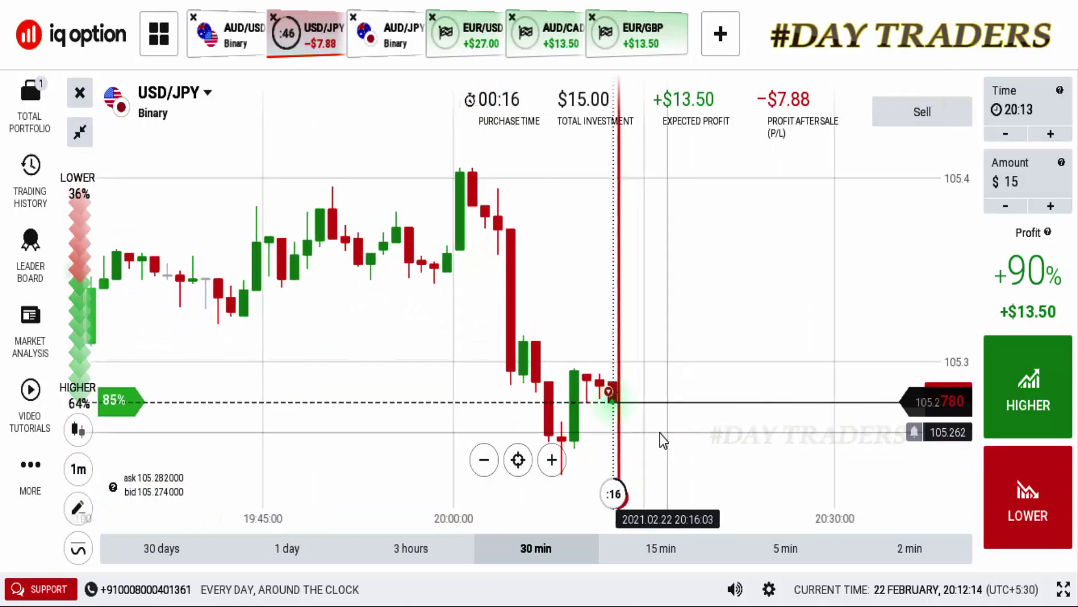
pyautogui.scroll(2, 567, 423)
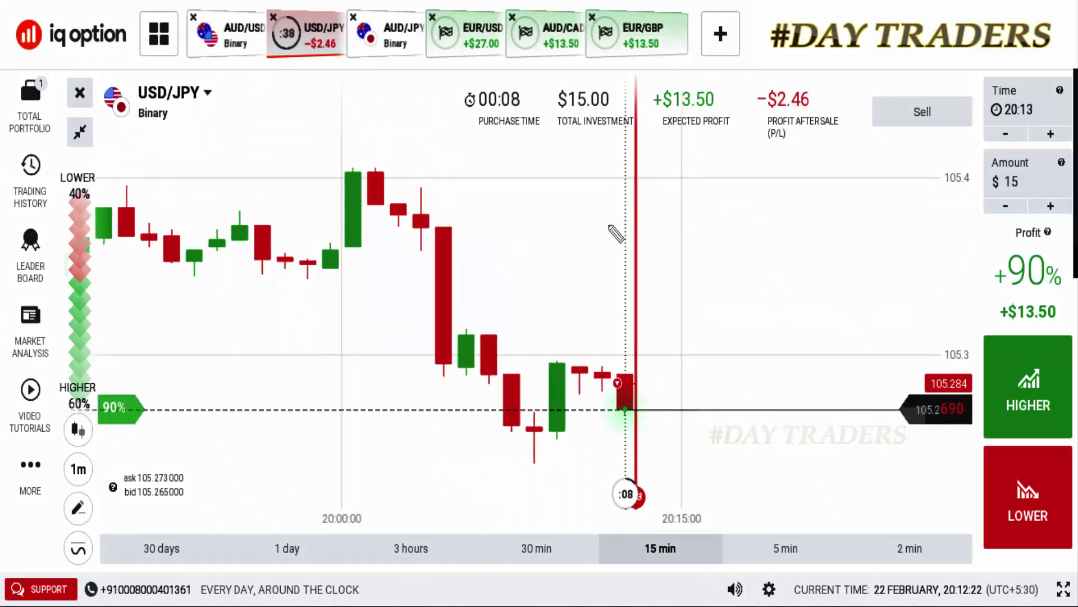
# Sketch freehand curves tracing USD/JPY's recent drop, bounce and expected rebound.
pyautogui.moveTo(381, 169); pyautogui.dragTo(440, 277)
pyautogui.moveTo(487, 386); pyautogui.dragTo(581, 372)
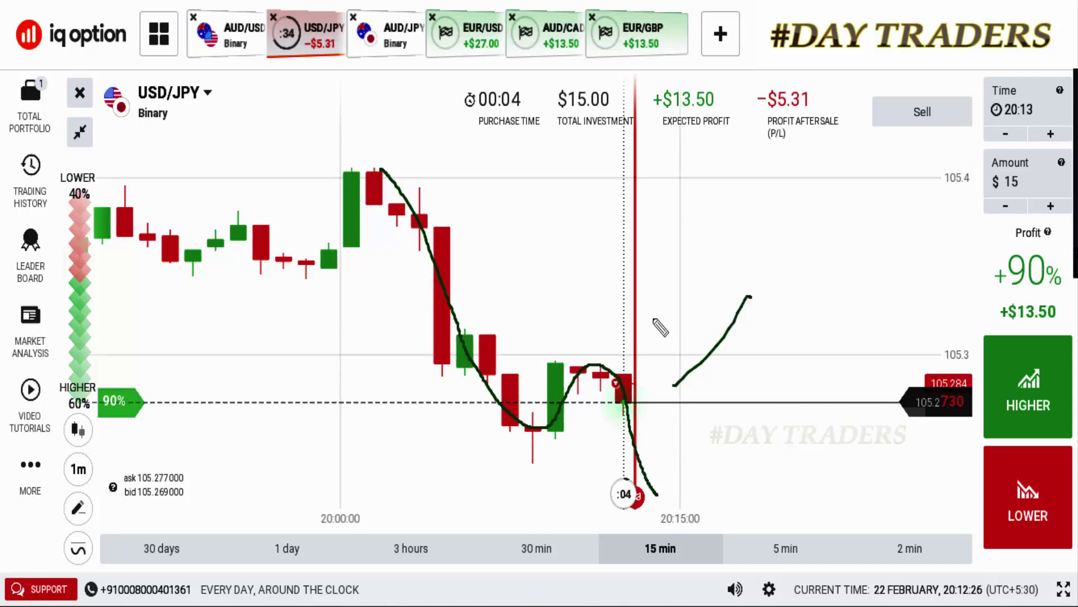
pyautogui.moveTo(657, 328); pyautogui.dragTo(761, 369)
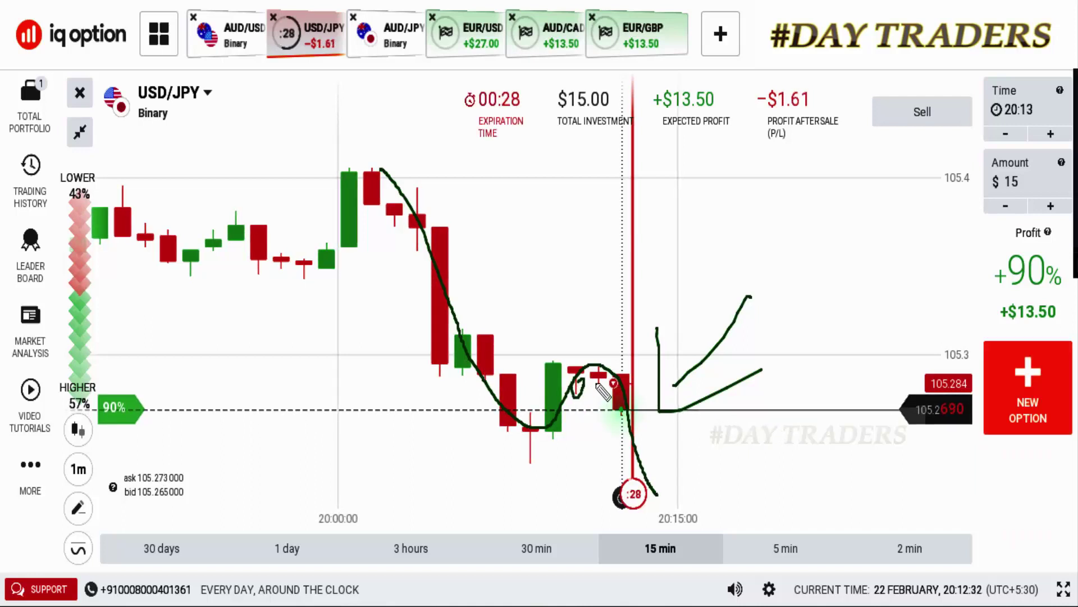
pyautogui.moveTo(597, 384); pyautogui.dragTo(598, 398)
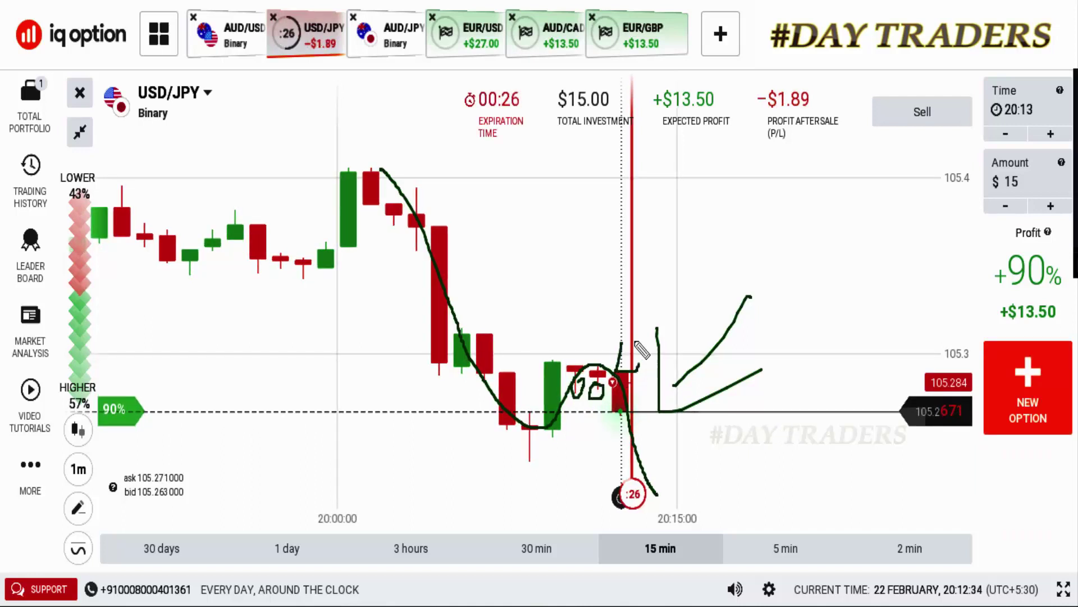
pyautogui.moveTo(636, 344); pyautogui.dragTo(596, 355)
pyautogui.moveTo(416, 209)
pyautogui.mouseDown()
pyautogui.moveTo(482, 311)
pyautogui.moveTo(568, 377)
pyautogui.mouseUp()
pyautogui.moveTo(642, 288); pyautogui.dragTo(630, 367)
pyautogui.moveTo(607, 318); pyautogui.dragTo(662, 275)
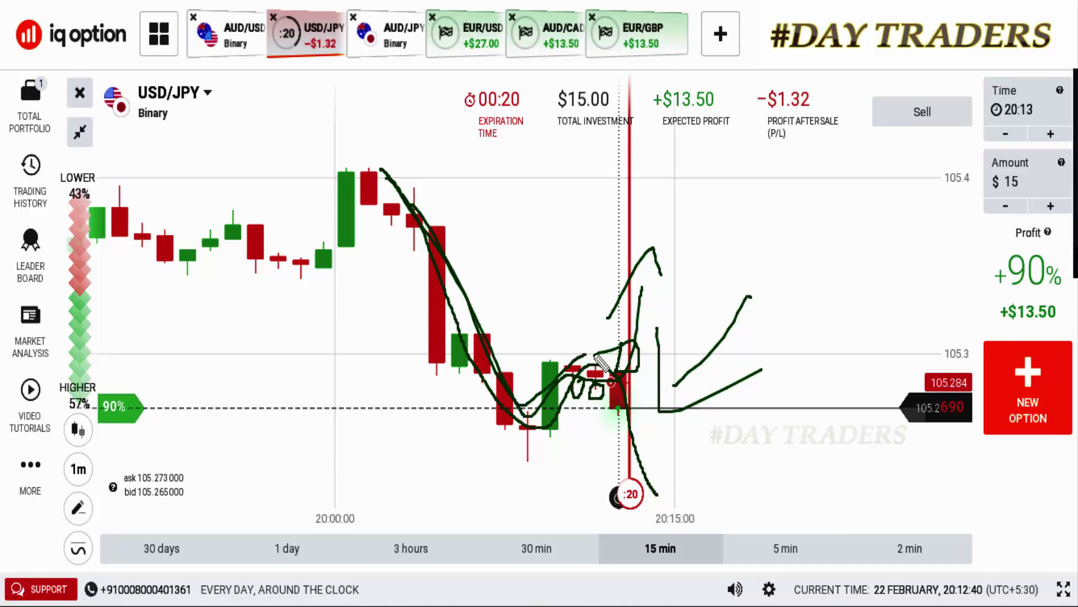
pyautogui.moveTo(690, 333); pyautogui.dragTo(666, 373)
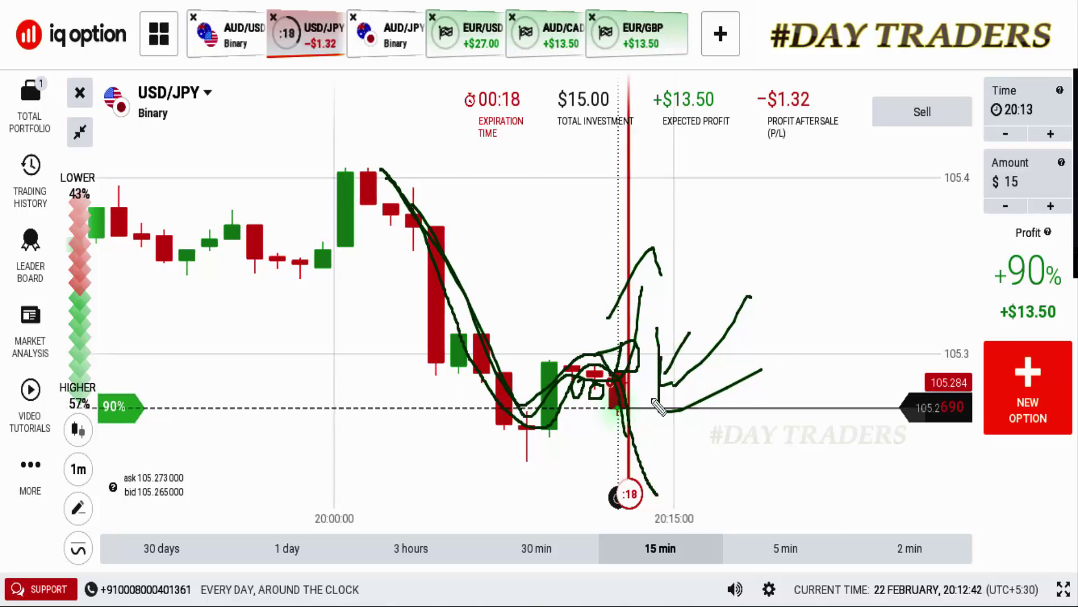
# Zoom and rescale the USD/JPY chart while the $15 trade runs to its +$13.50 close.
pyautogui.scroll(-3, 809, 353)
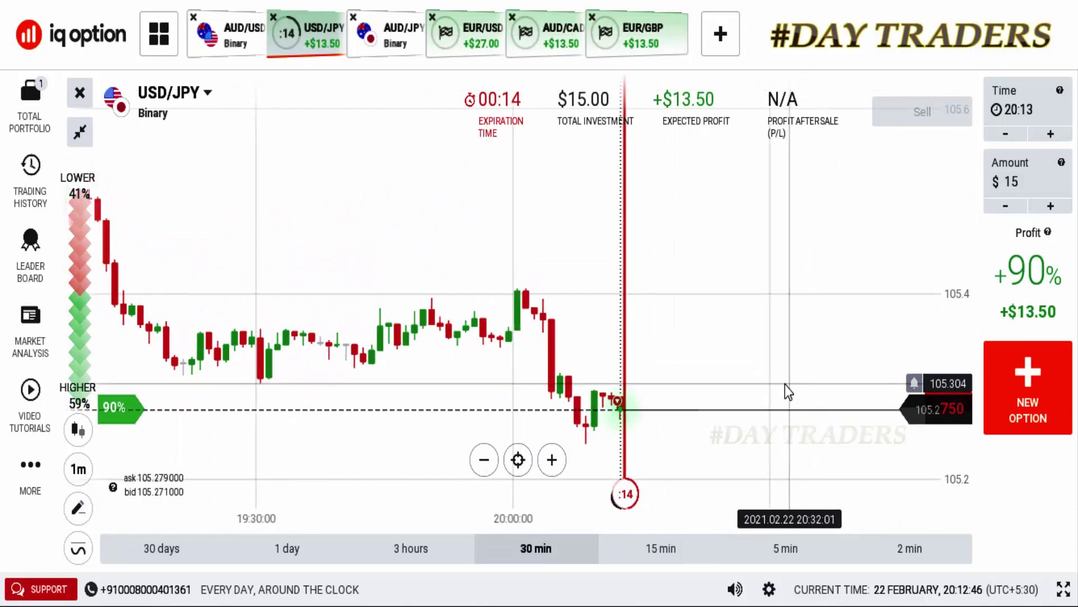
pyautogui.scroll(2, 784, 385)
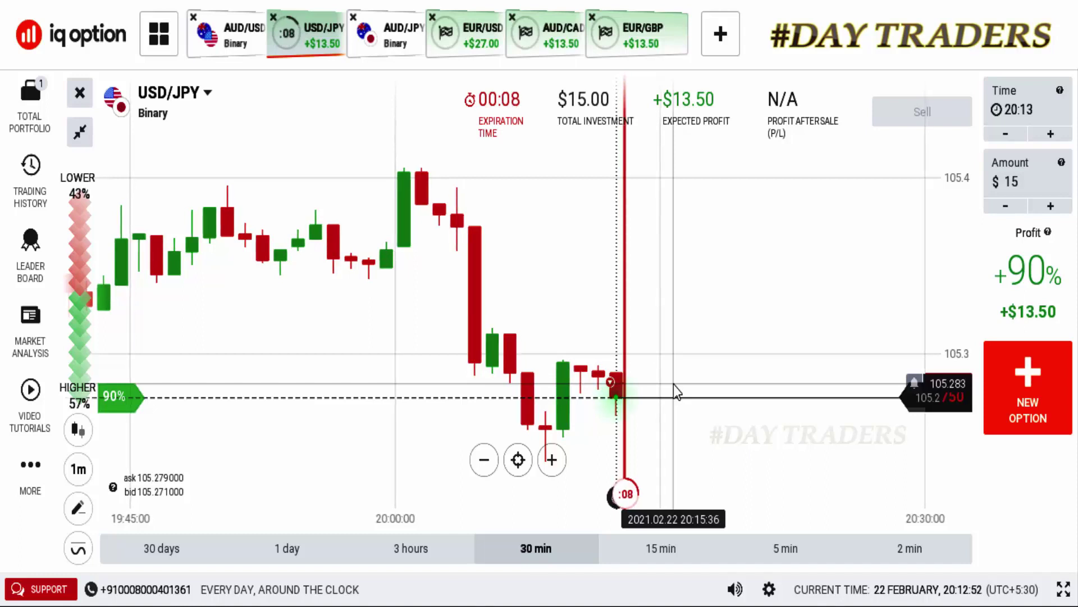
pyautogui.scroll(1, 673, 384)
pyautogui.scroll(1, 672, 384)
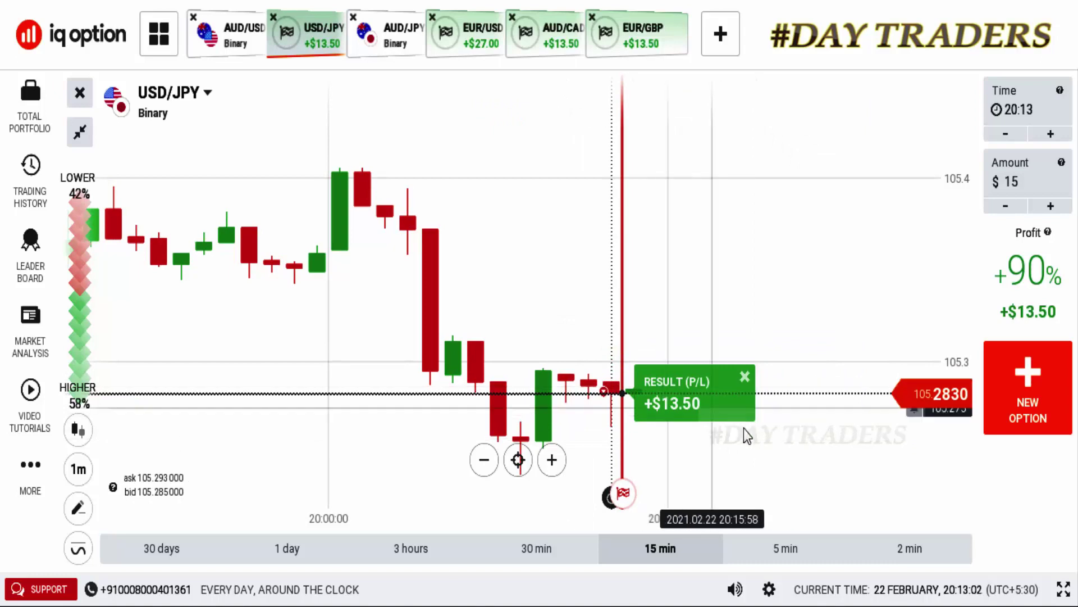
pyautogui.scroll(3, 752, 444)
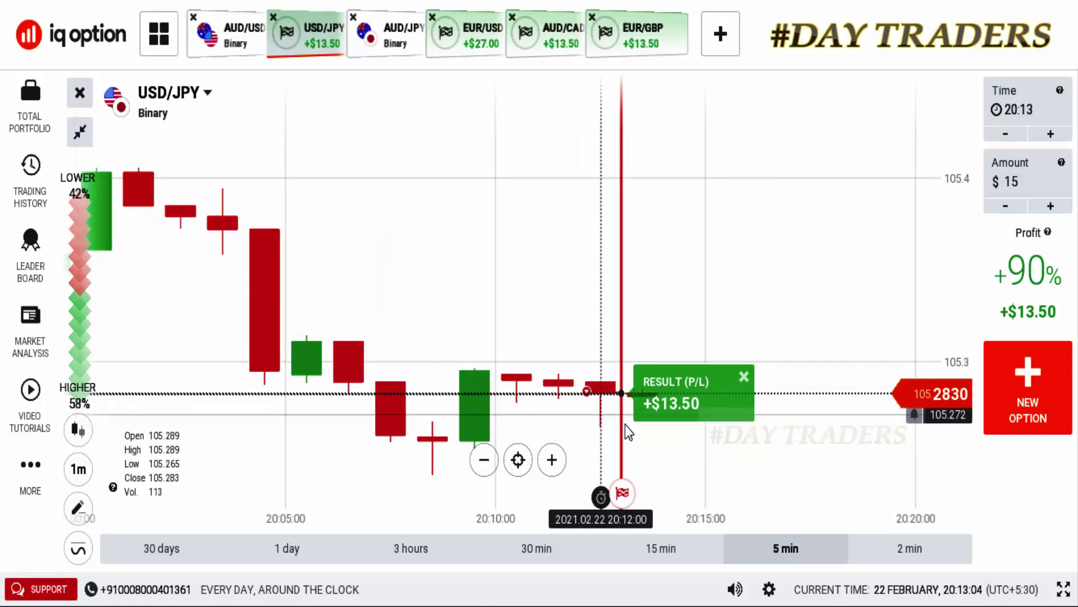
pyautogui.scroll(-2, 790, 459)
pyautogui.scroll(-2, 786, 459)
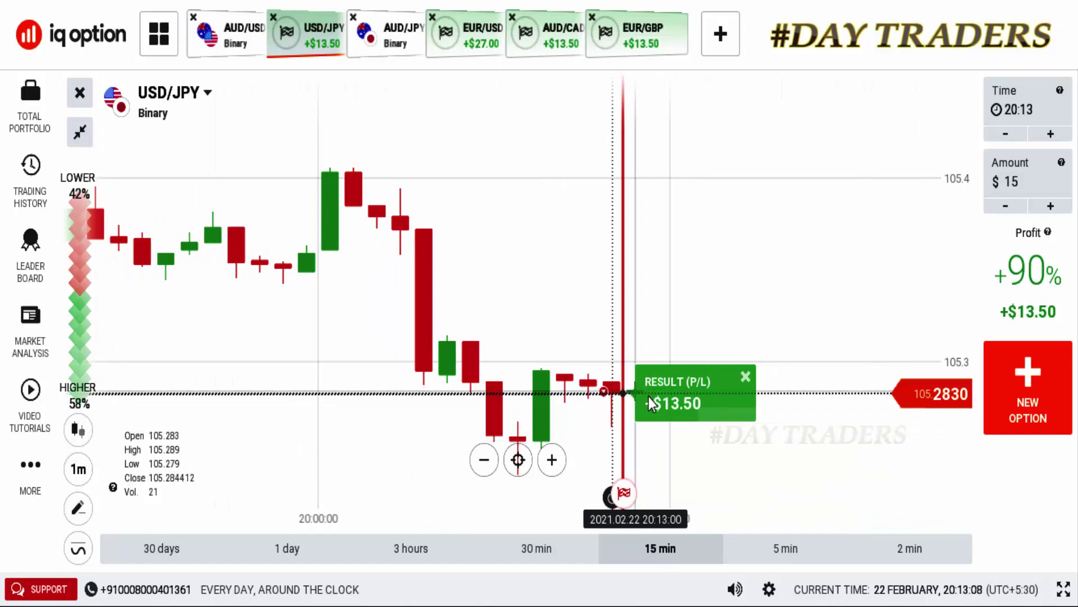
pyautogui.scroll(-2, 730, 418)
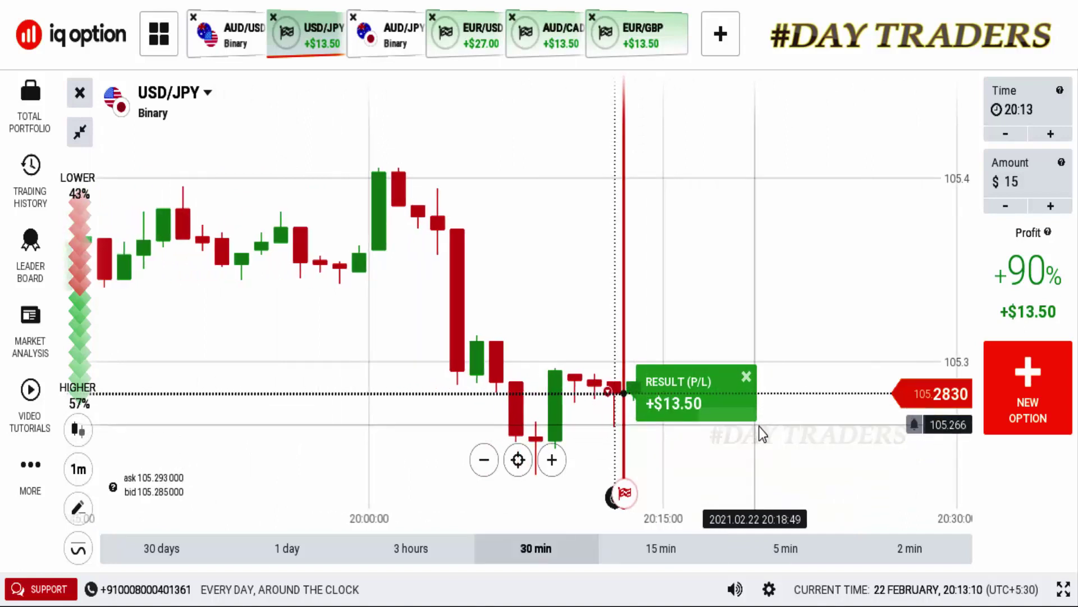
pyautogui.scroll(-2, 760, 426)
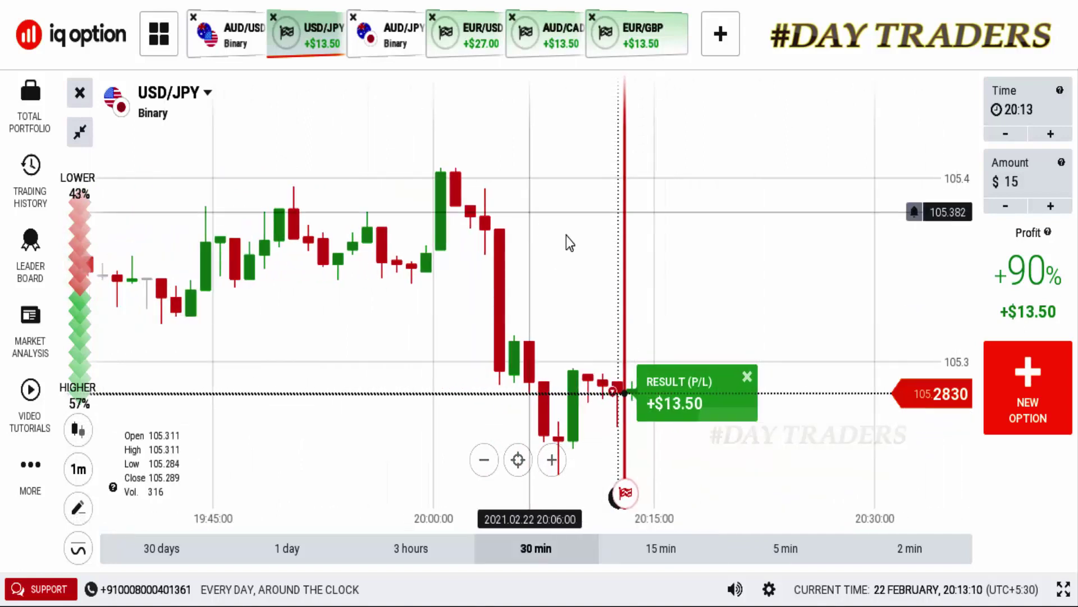
# Switch to AUD/JPY and draw rising trend lines under the recent lows and upswing.
pyautogui.click(396, 41)
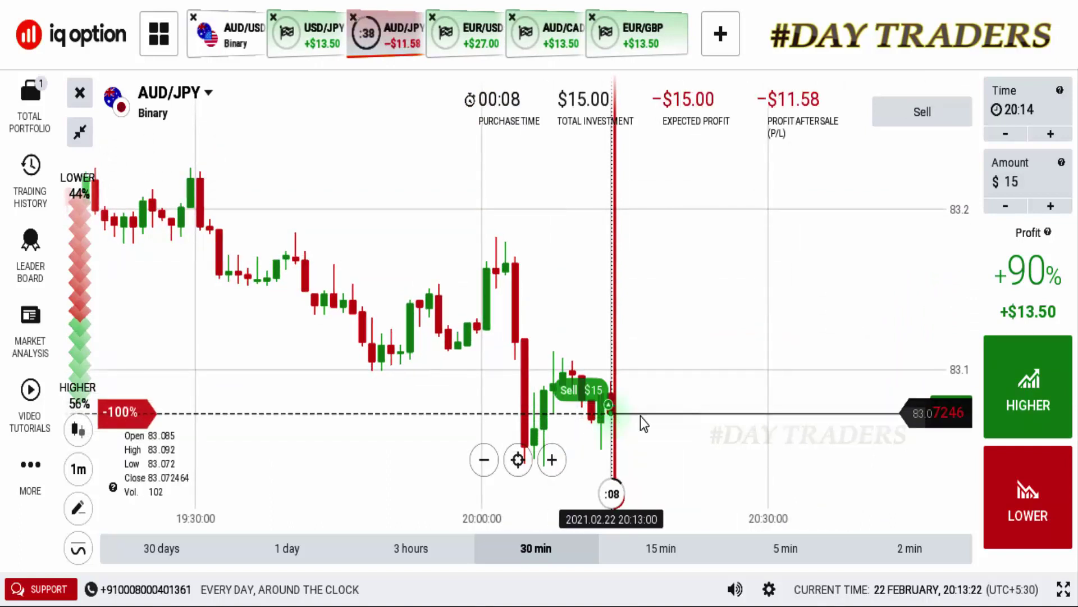
pyautogui.scroll(-2, 747, 440)
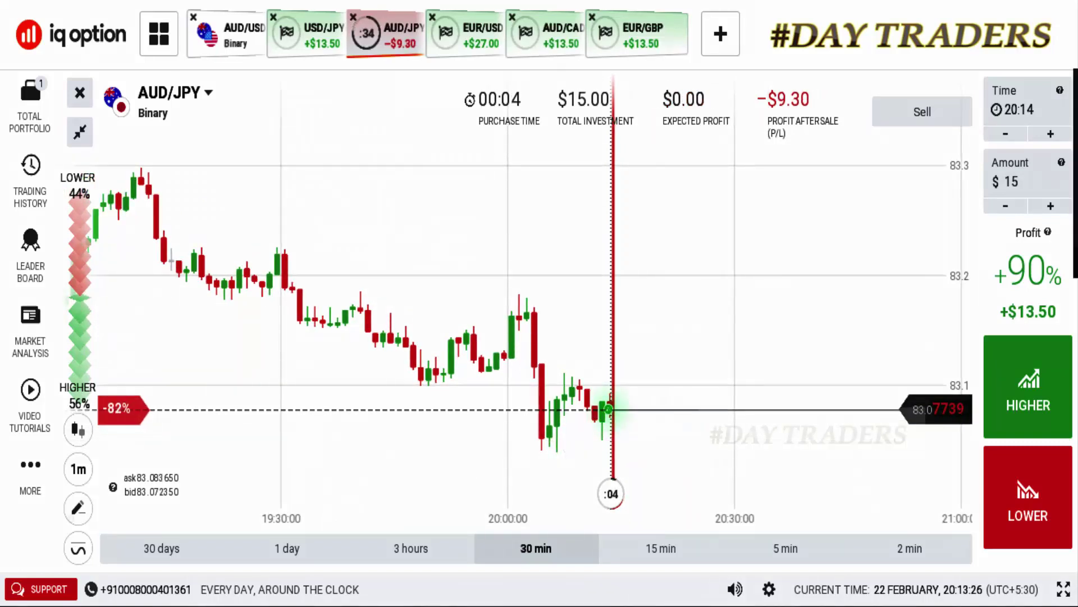
pyautogui.moveTo(517, 448)
pyautogui.mouseDown()
pyautogui.moveTo(778, 390)
pyautogui.moveTo(784, 372)
pyautogui.mouseUp()
pyautogui.moveTo(547, 433); pyautogui.dragTo(577, 375)
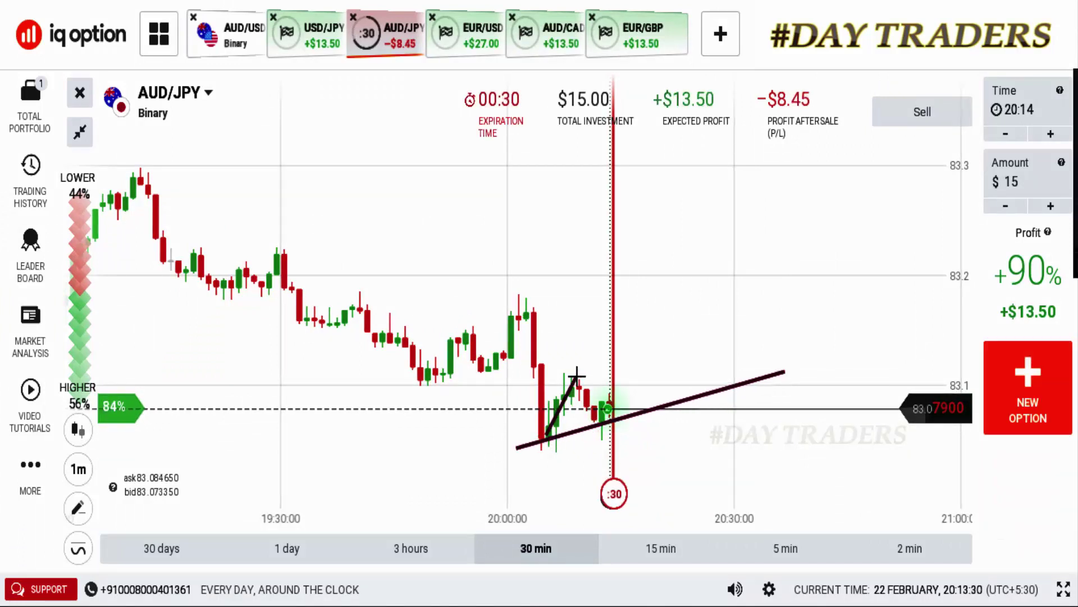
pyautogui.moveTo(598, 418); pyautogui.dragTo(644, 324)
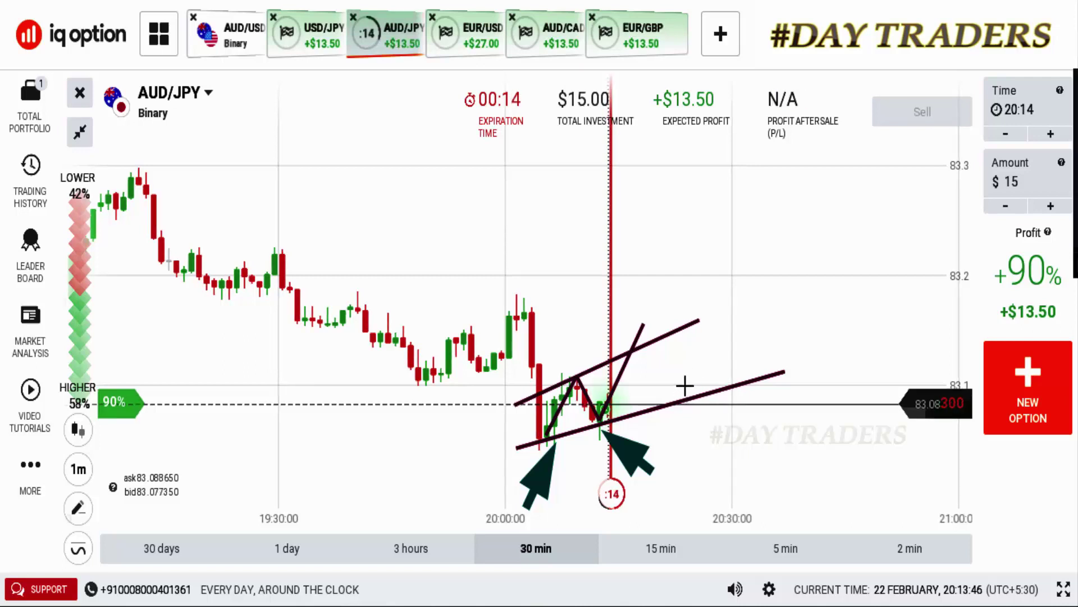
# Add an upper trend line above the AUD/JPY candles as the trade closes at +$13.50.
pyautogui.moveTo(417, 386); pyautogui.dragTo(629, 336)
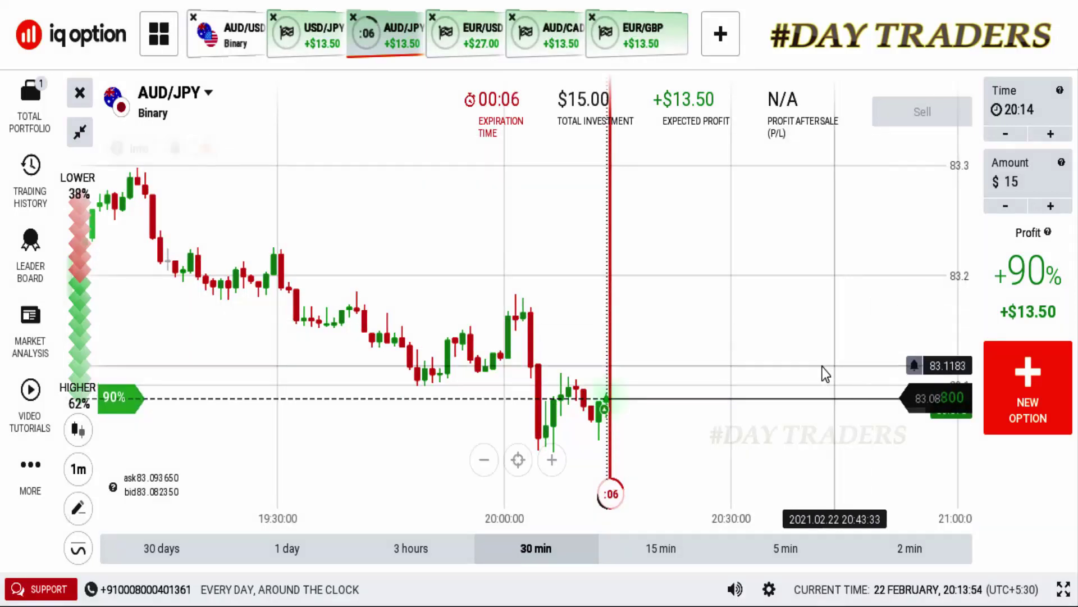
pyautogui.scroll(3, 821, 373)
pyautogui.scroll(1, 780, 382)
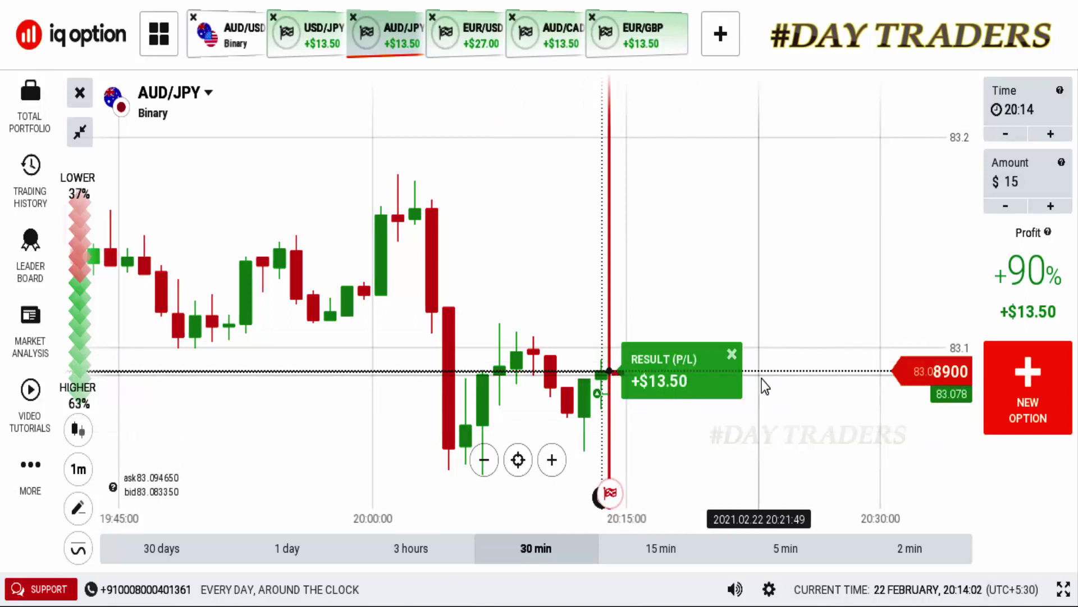
pyautogui.scroll(-1, 663, 292)
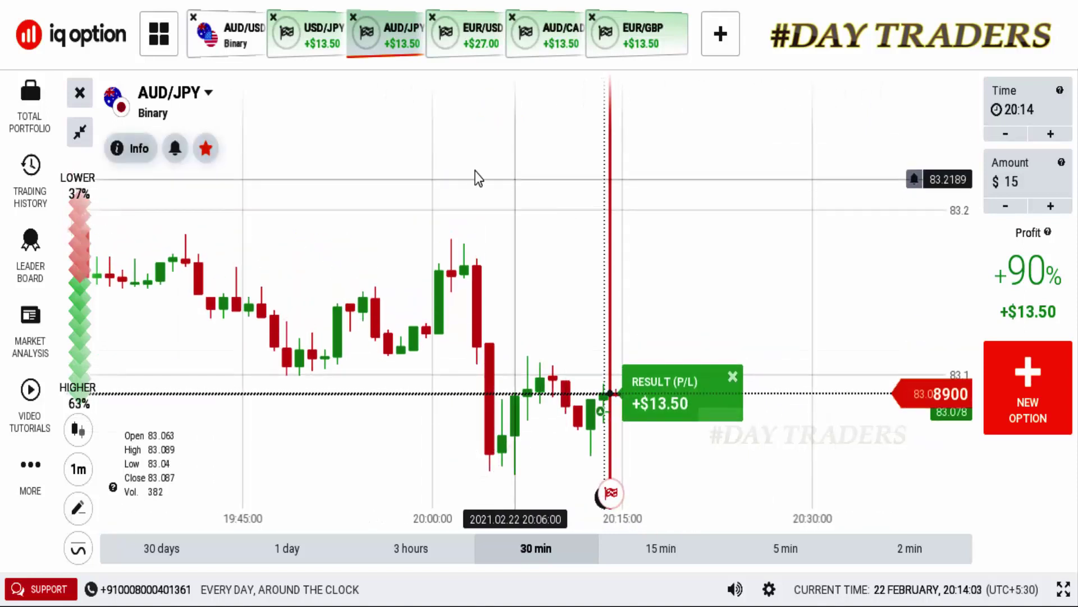
# On AUD/USD, draw two rising channel lines and a horizontal level, then bet $15 LOWER.
pyautogui.click(245, 40)
pyautogui.scroll(-5, 679, 244)
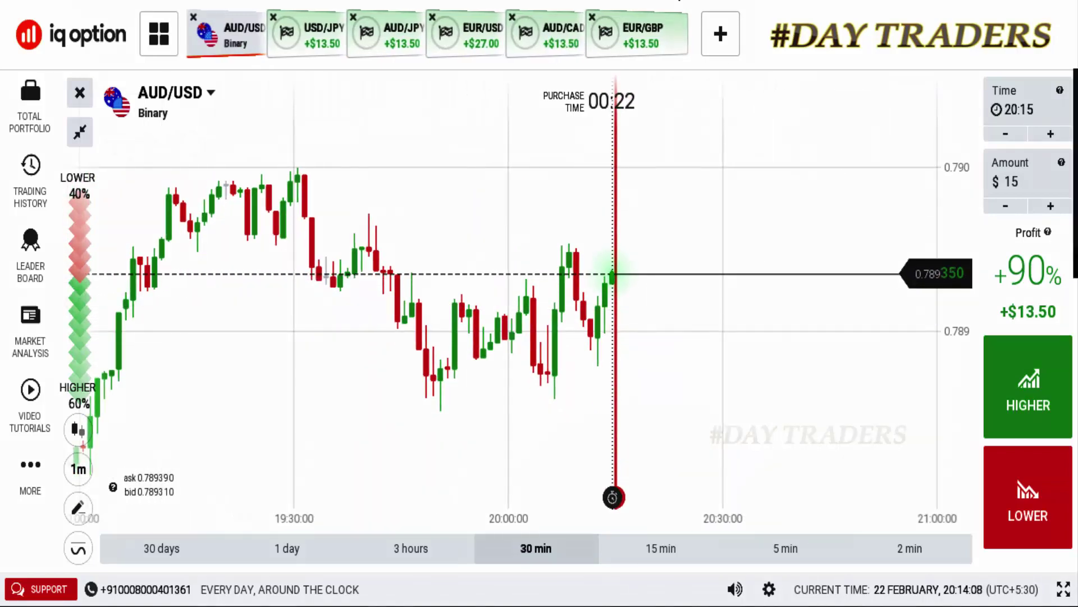
pyautogui.click(689, 195)
pyautogui.click(531, 393)
pyautogui.click(767, 227)
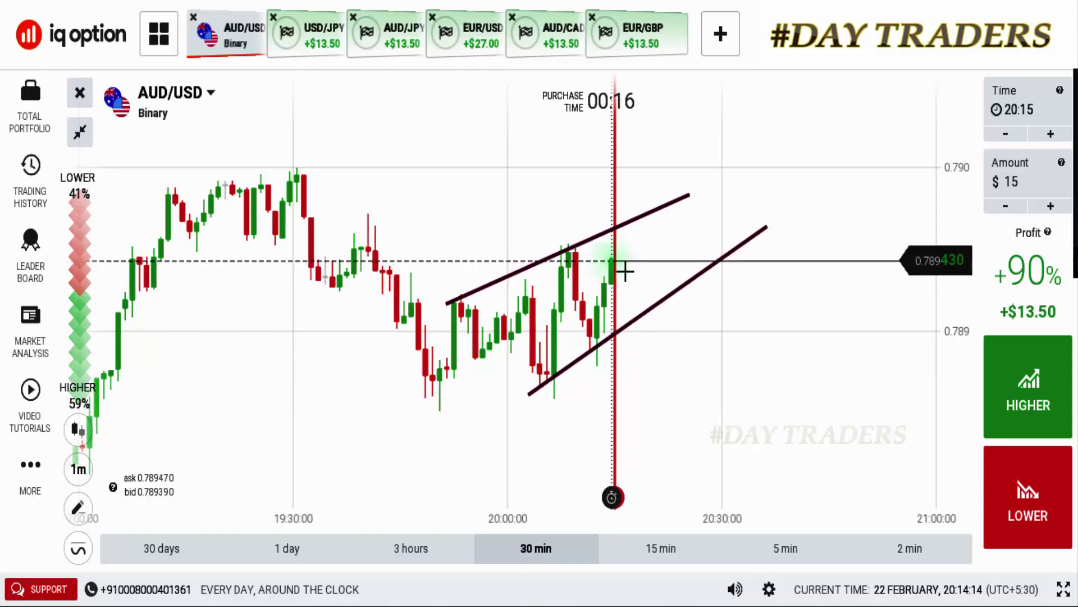
pyautogui.click(559, 251)
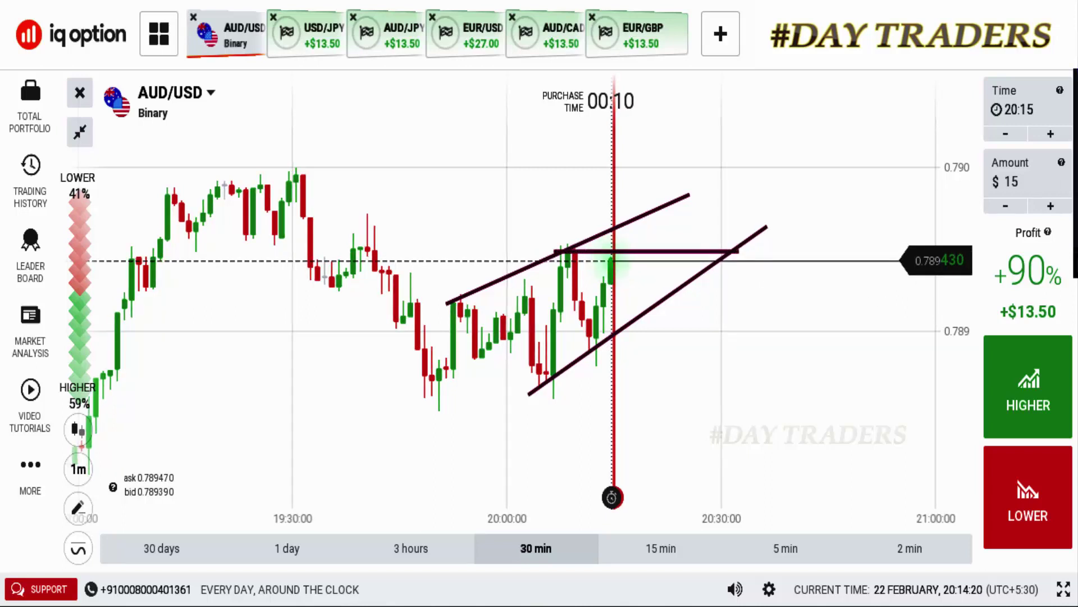
pyautogui.click(1003, 497)
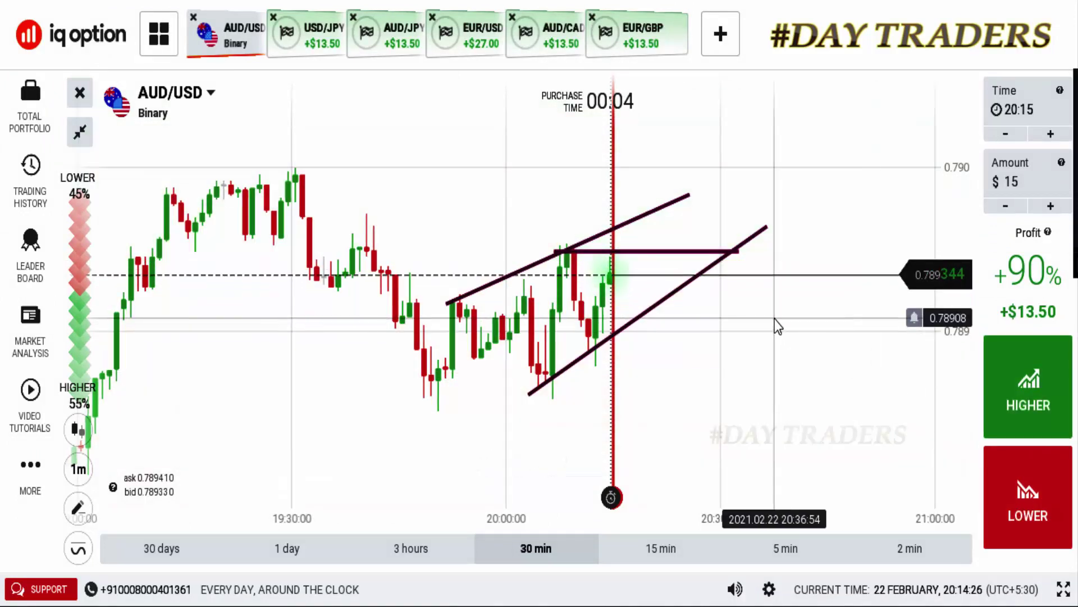
pyautogui.scroll(2, 778, 341)
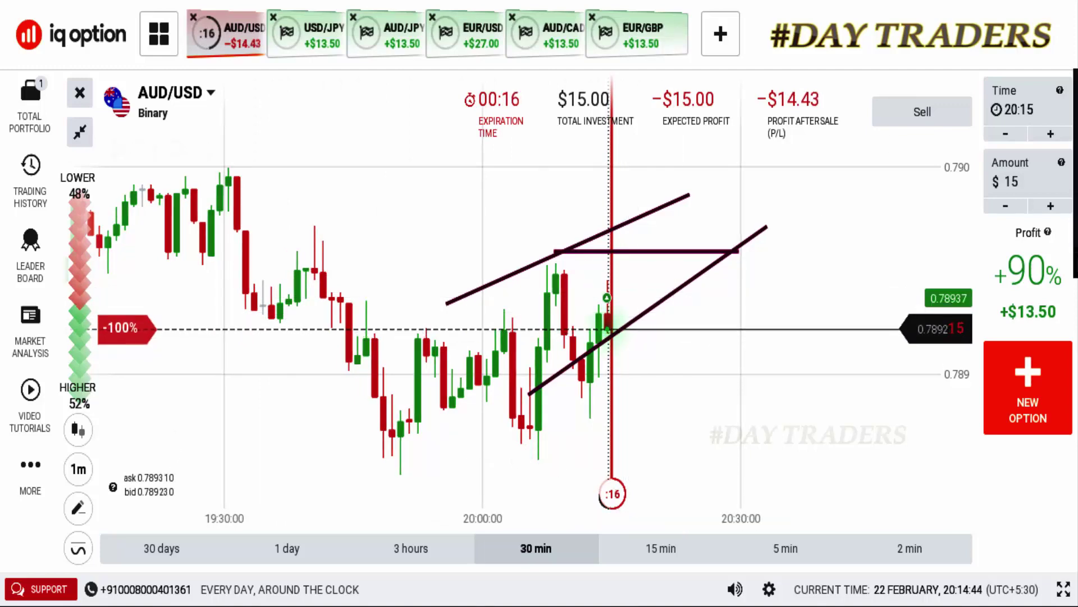
# Extend the upper channel line and sketch extra lines inside the AUD/USD channel.
pyautogui.scroll(-3, 838, 414)
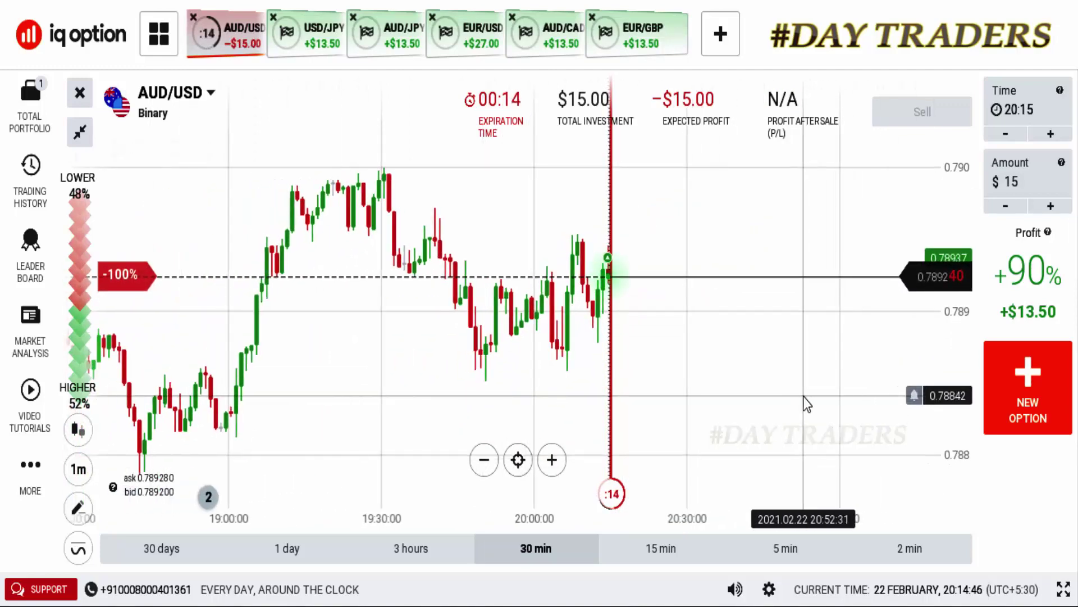
pyautogui.scroll(3, 753, 447)
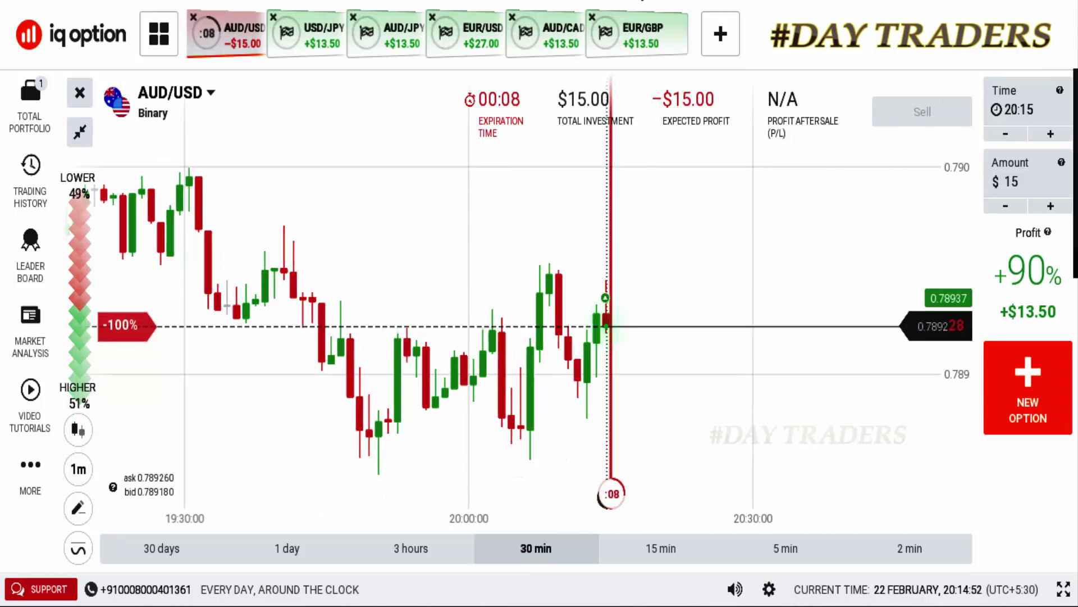
pyautogui.moveTo(734, 313); pyautogui.dragTo(728, 290)
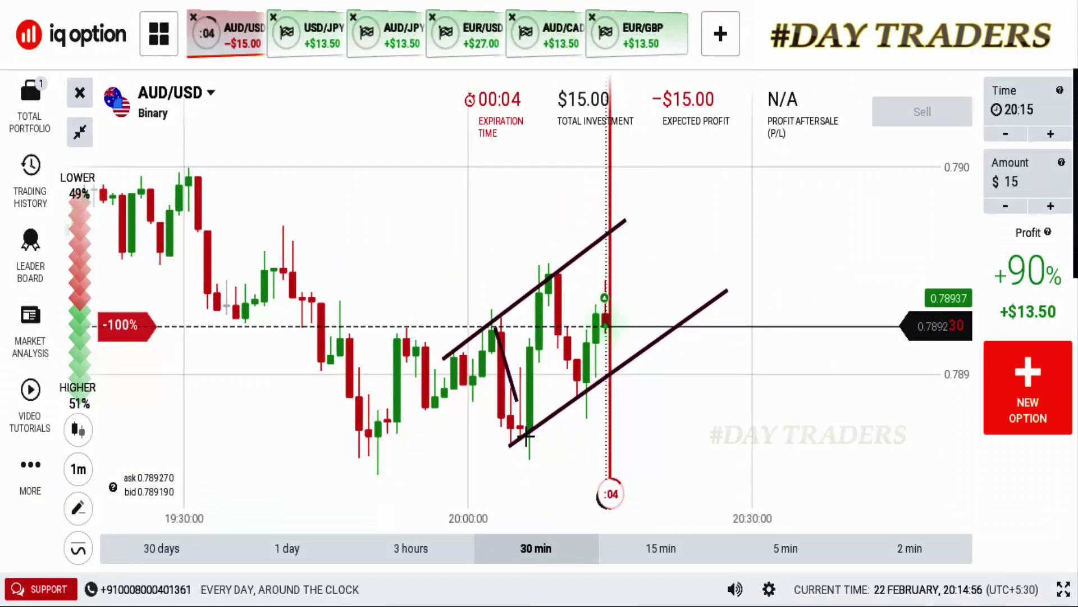
pyautogui.moveTo(528, 436); pyautogui.dragTo(526, 435)
pyautogui.moveTo(549, 274)
pyautogui.mouseDown()
pyautogui.moveTo(586, 386)
pyautogui.moveTo(595, 361)
pyautogui.mouseUp()
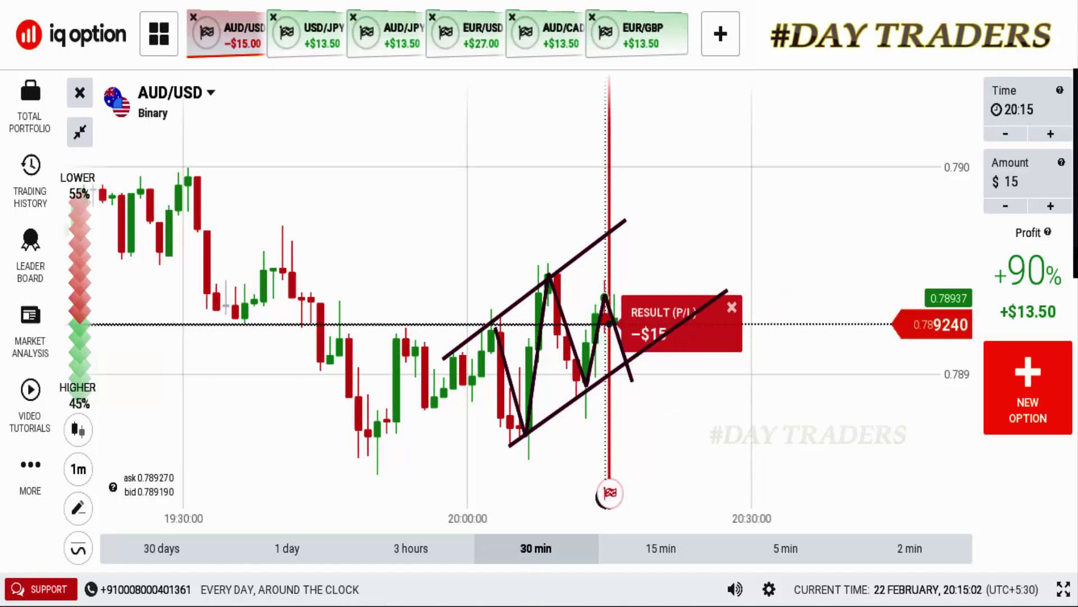
# Clear all drawings with Escape and dismiss the −$15 losing result.
pyautogui.press('Escape')
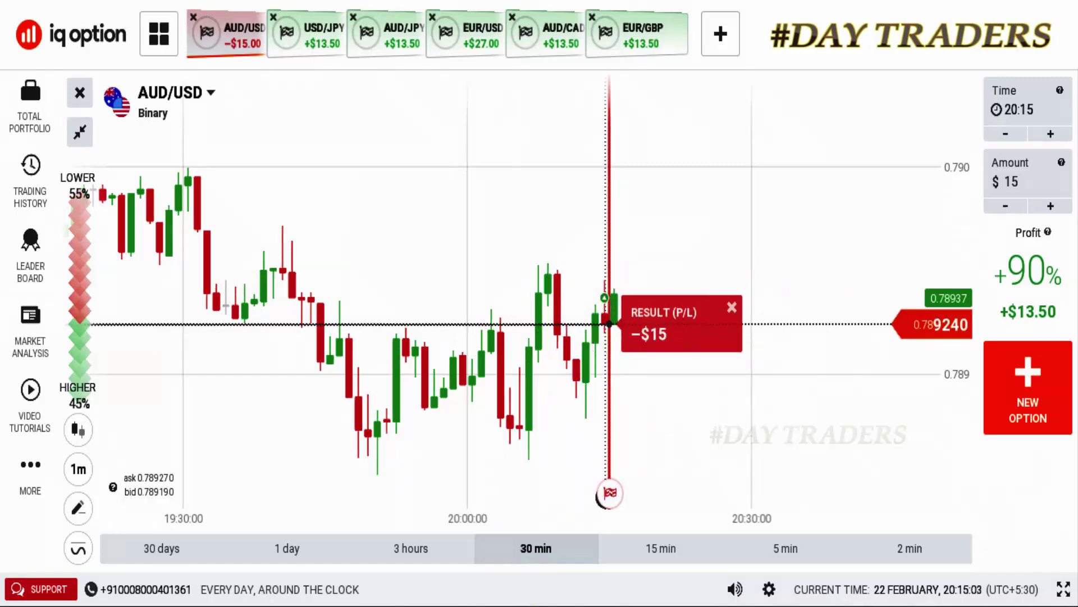
pyautogui.click(732, 306)
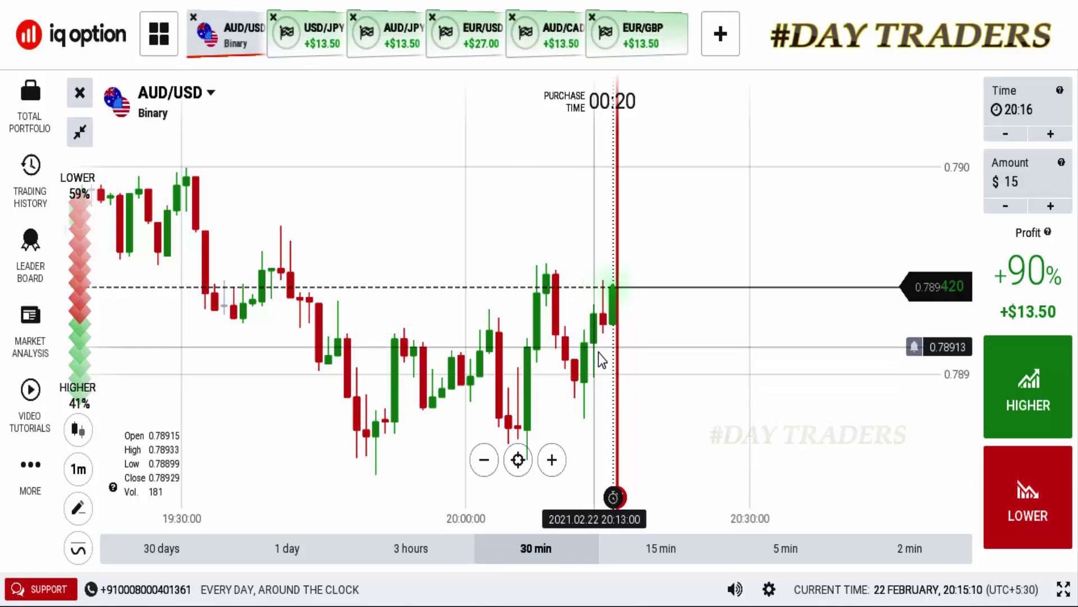
pyautogui.scroll(-1, 598, 352)
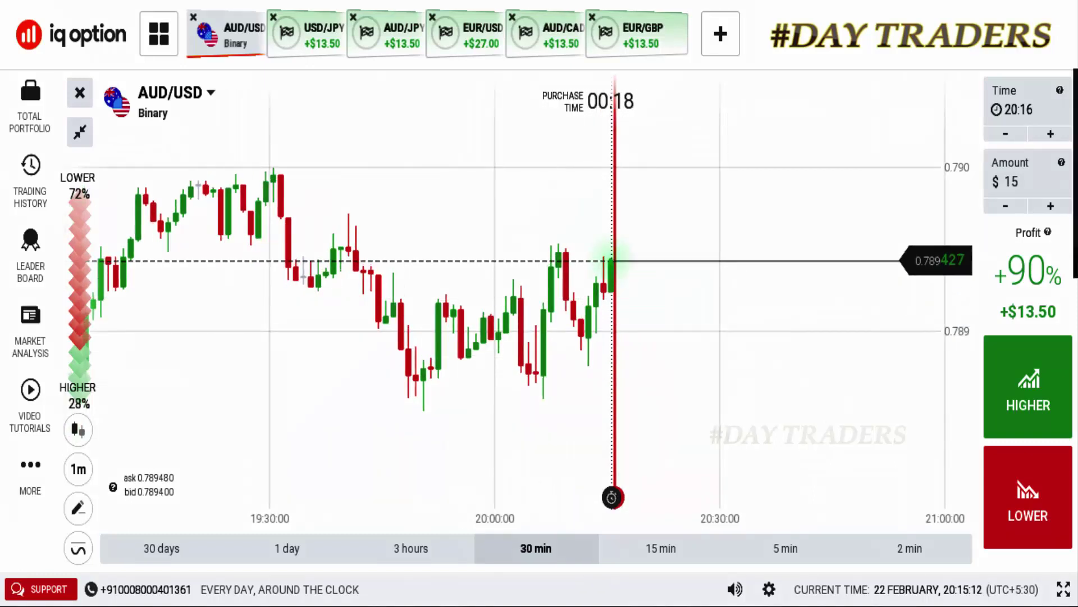